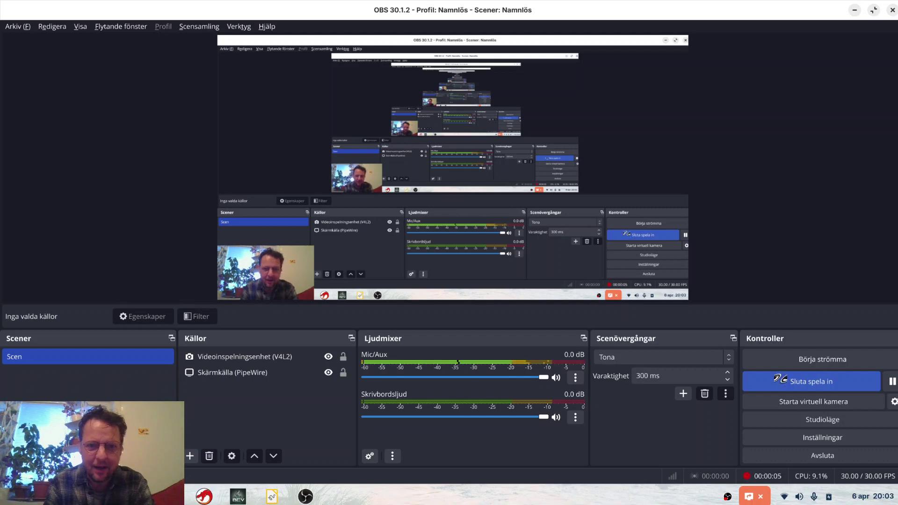
# Bring the caustic-arch.odg architecture diagram in LibreOffice Draw to the front
pyautogui.hotkey('alt', 'Tab')
pyautogui.hotkey('alt', 'Tab')
pyautogui.hotkey('alt', 'Tab')
pyautogui.hotkey('alt', 'Tab')
pyautogui.hotkey('alt', 'Tab')
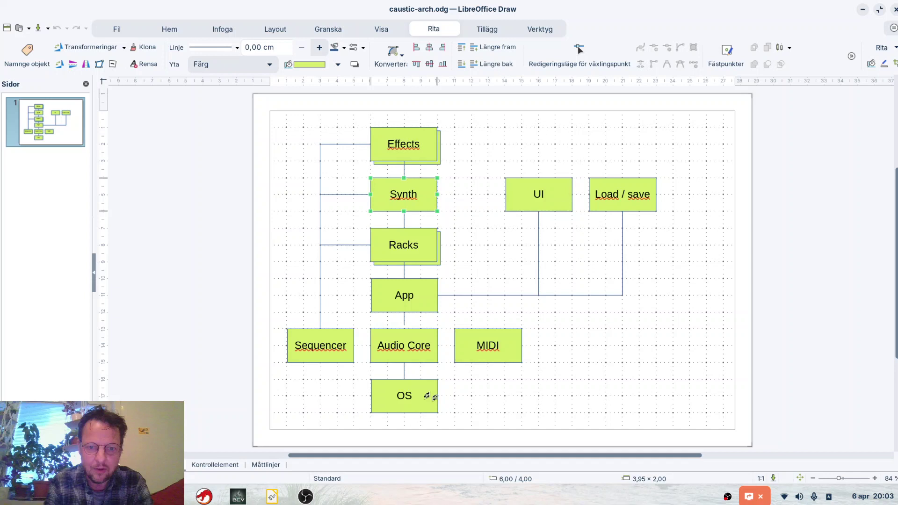
pyautogui.click(419, 408)
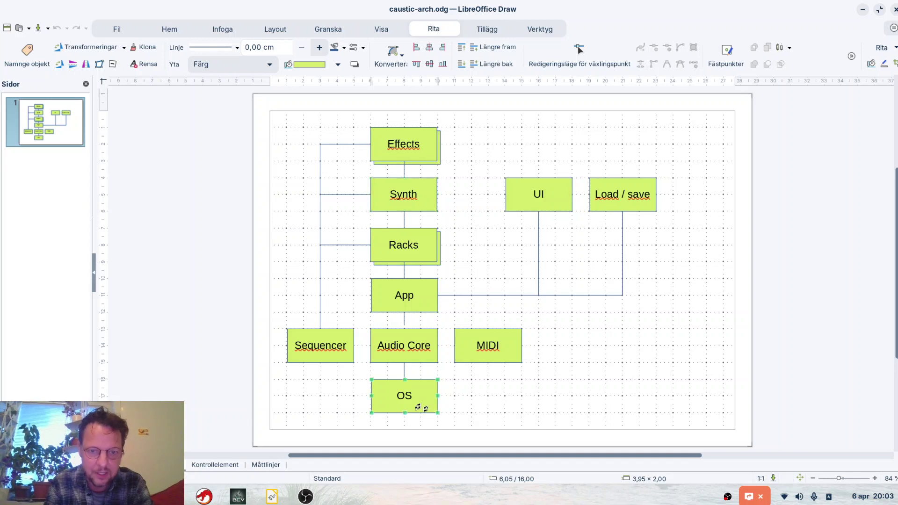
pyautogui.click(396, 355)
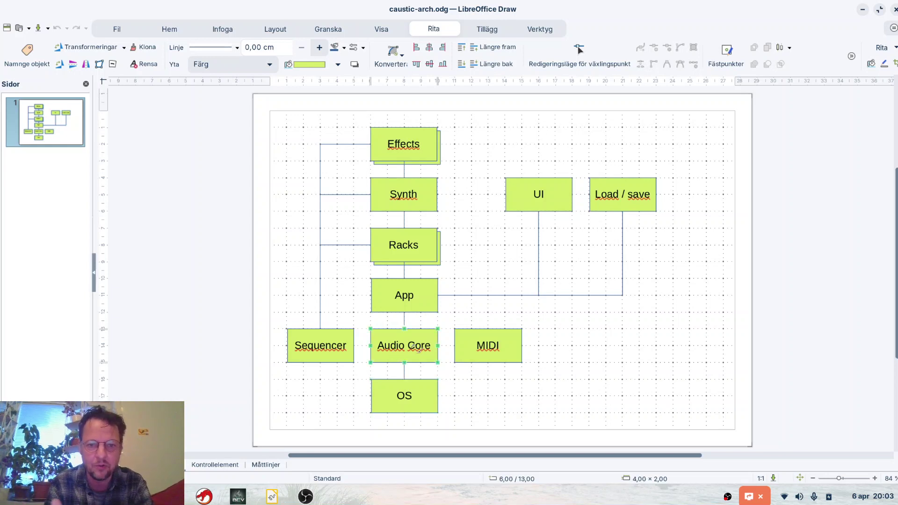
pyautogui.click(301, 340)
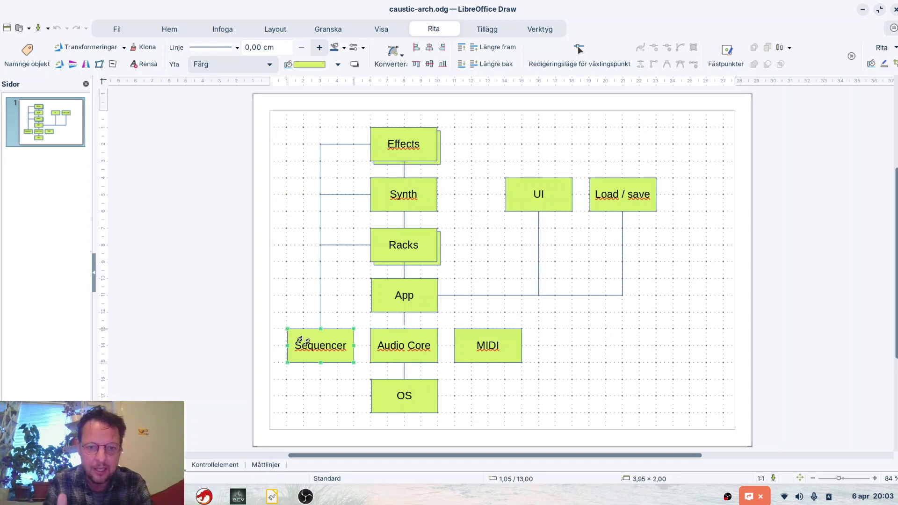
pyautogui.click(384, 358)
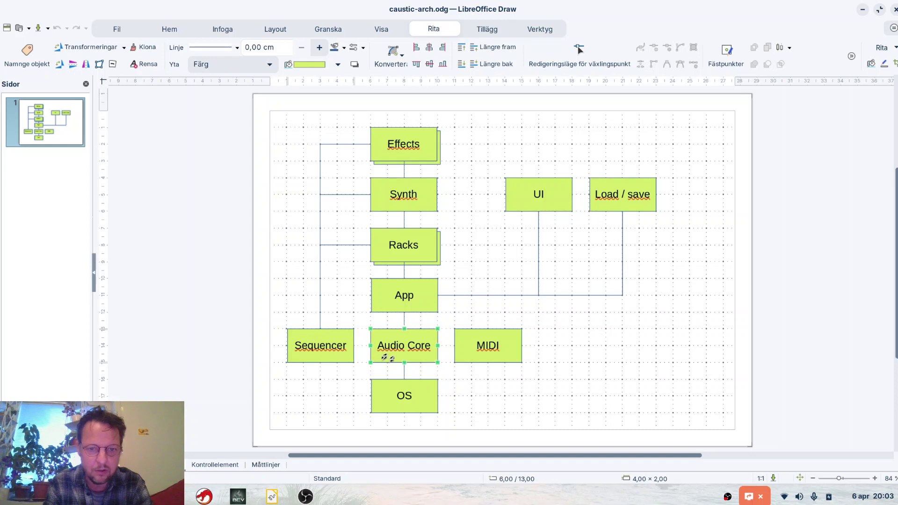
pyautogui.click(340, 354)
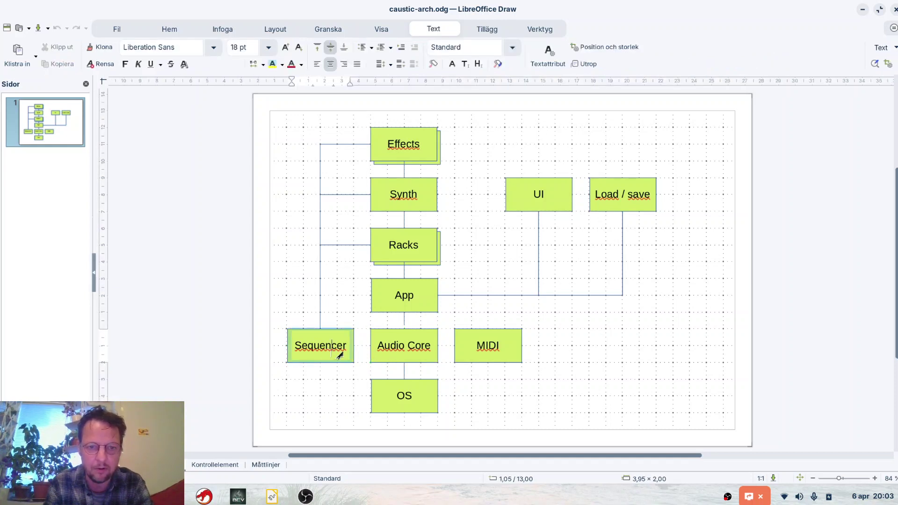
pyautogui.click(401, 348)
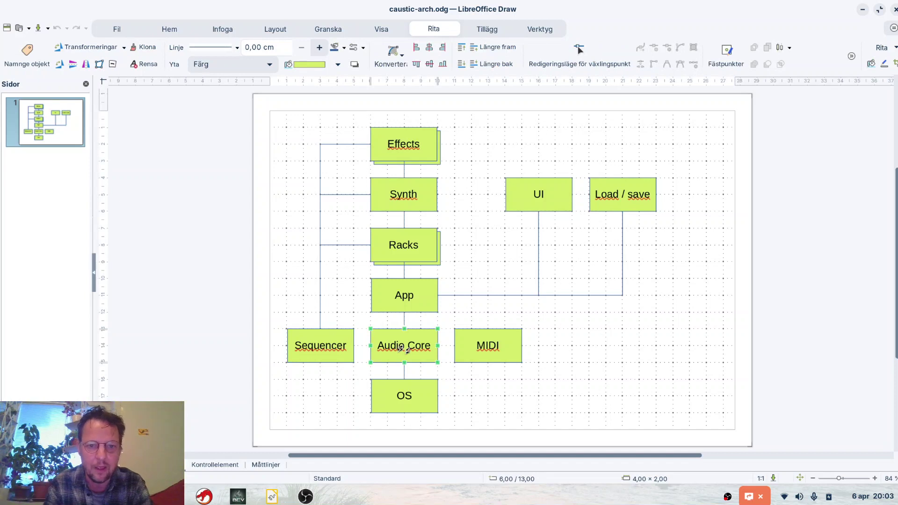
pyautogui.moveTo(401, 349); pyautogui.dragTo(381, 349)
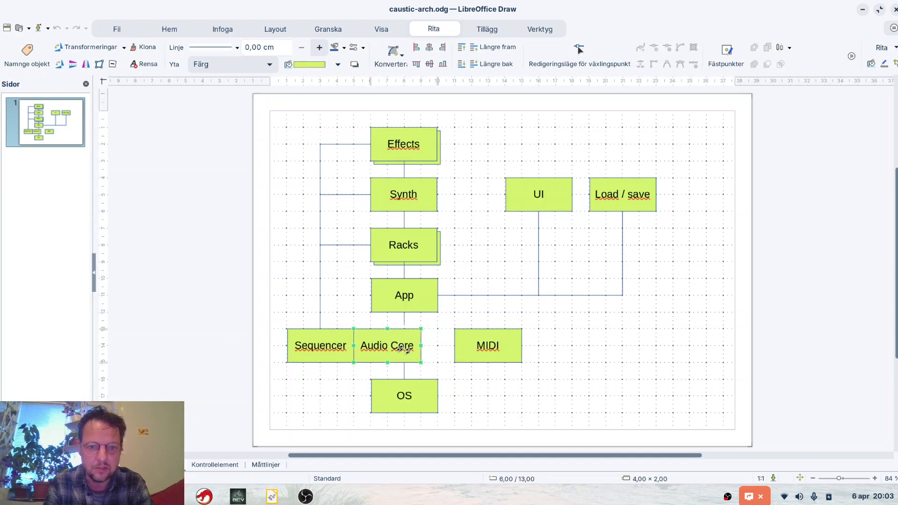
pyautogui.hotkey('ctrl', 'z')
pyautogui.hotkey('alt', 'Tab')
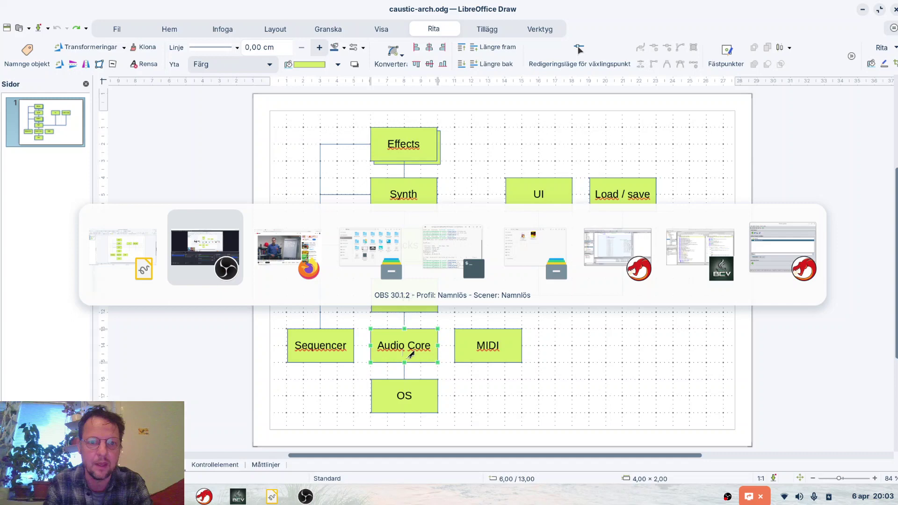
# Show the fmod.com homepage with its 'Sound. Logic.' banner in Firefox
pyautogui.hotkey('ctrl', 'Tab')
pyautogui.hotkey('ctrl', 'Tab')
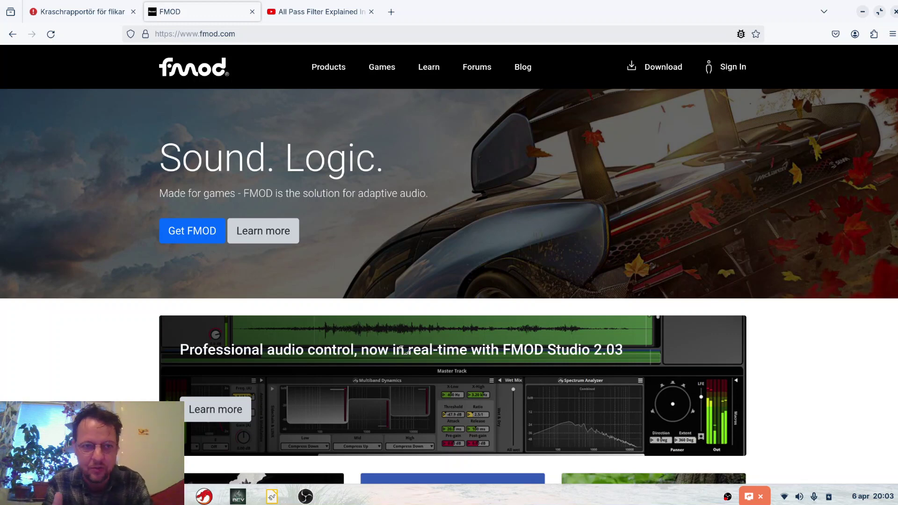
pyautogui.hotkey('alt', 'Tab')
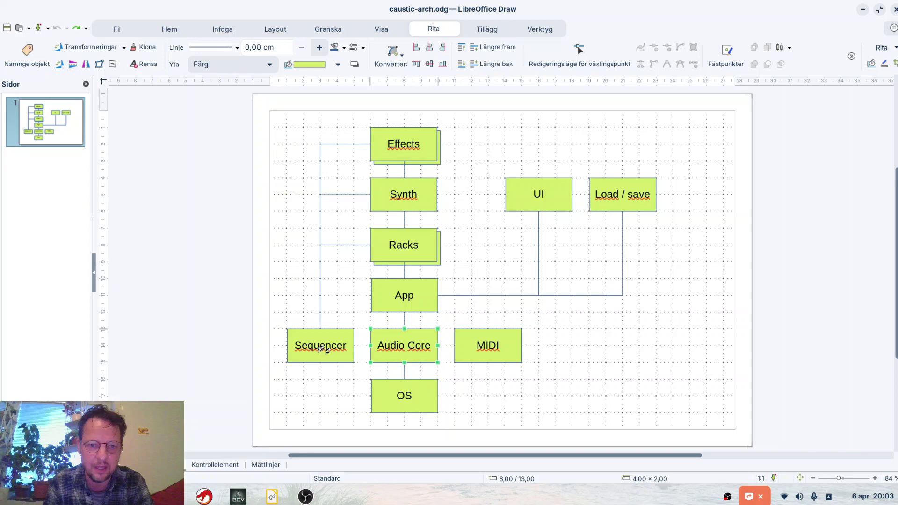
pyautogui.click(325, 348)
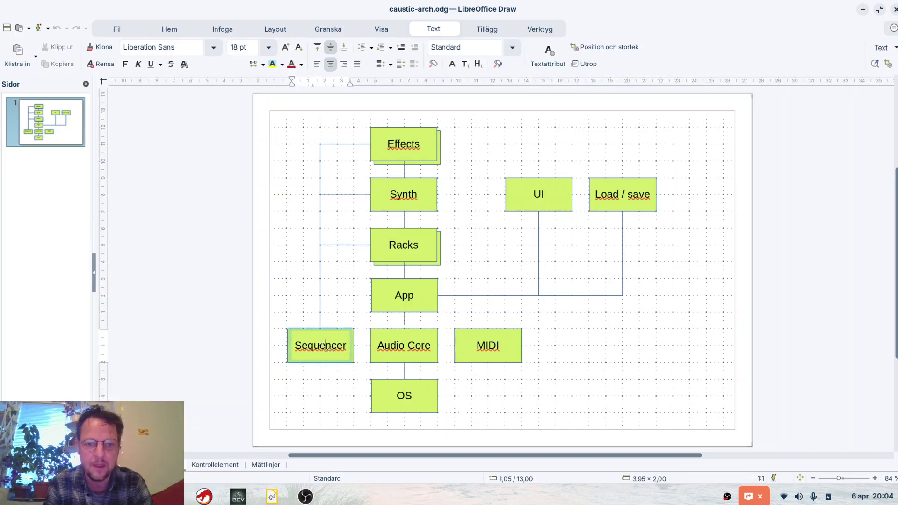
pyautogui.click(409, 350)
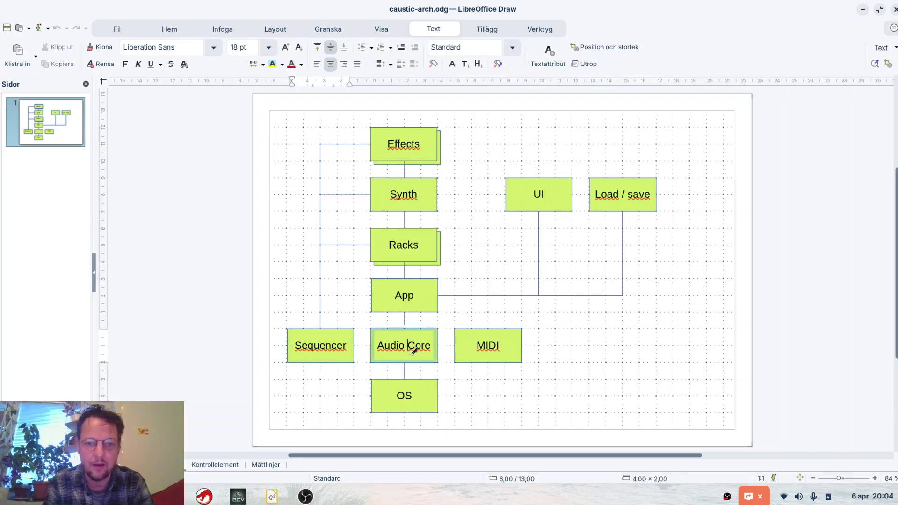
pyautogui.click(484, 381)
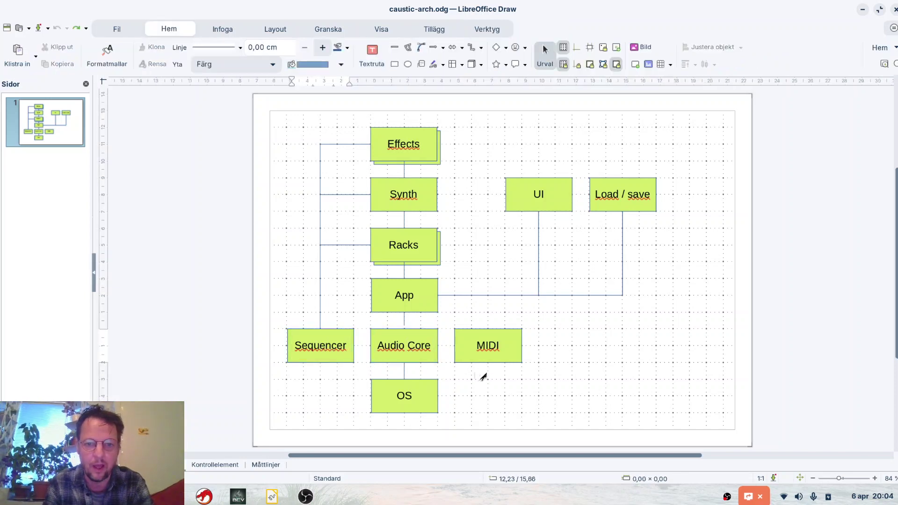
pyautogui.click(491, 330)
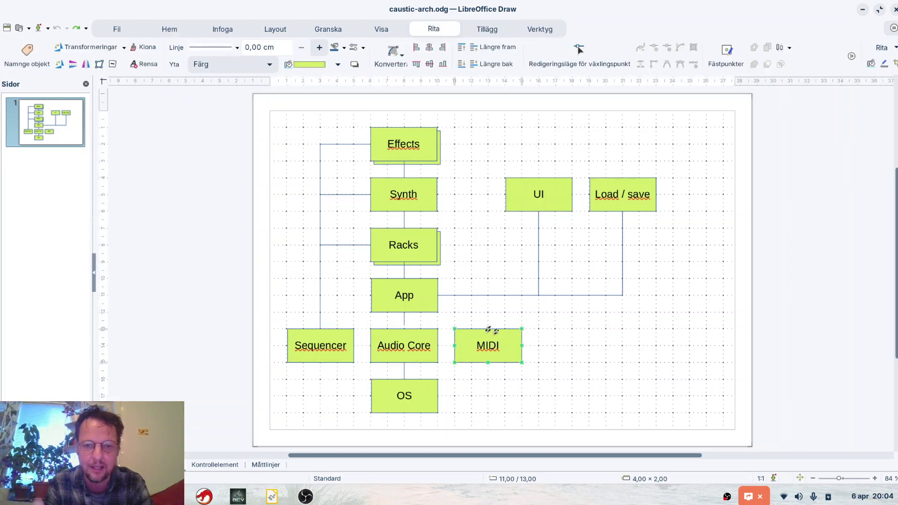
pyautogui.hotkey('alt', 'Tab')
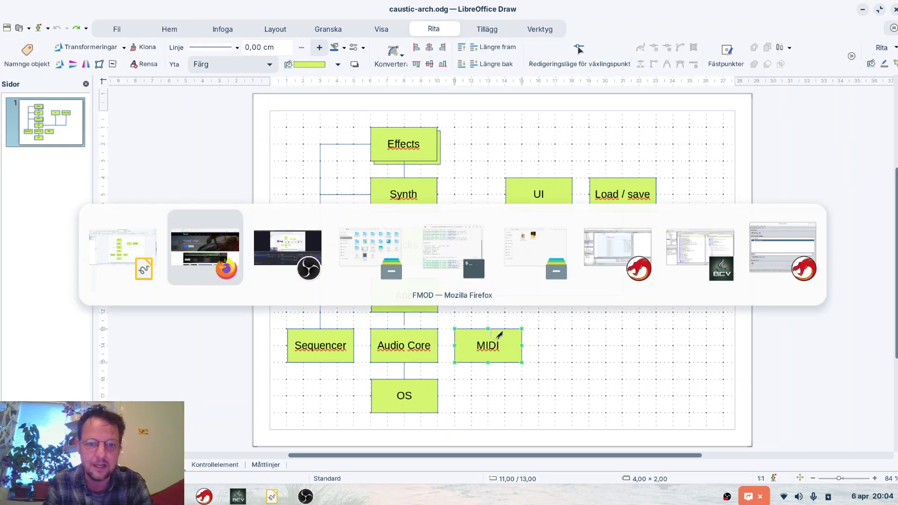
# Expand and collapse the midi package twice in Bytecode Viewer's Files tree, then switch windows
pyautogui.press('Tab')
pyautogui.press('Tab')
pyautogui.press('Tab')
pyautogui.press('Tab')
pyautogui.press('Tab')
pyautogui.press('Tab')
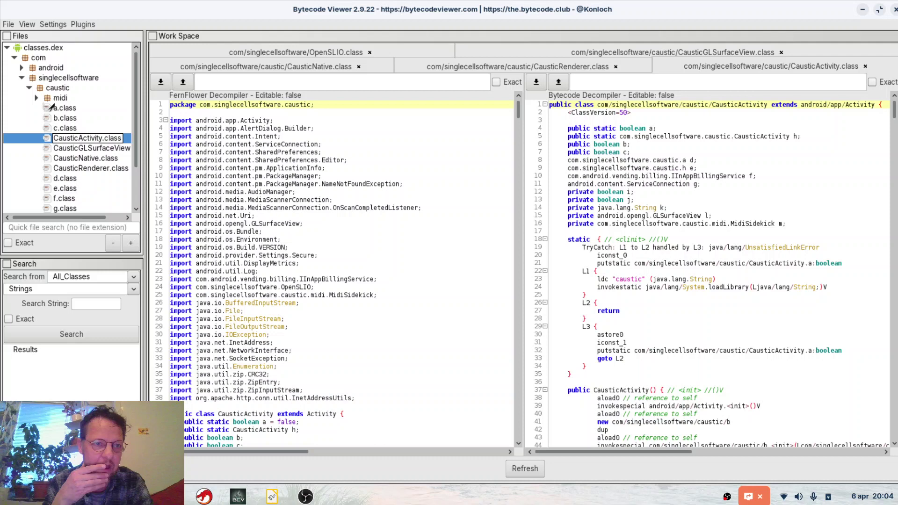
pyautogui.click(39, 99)
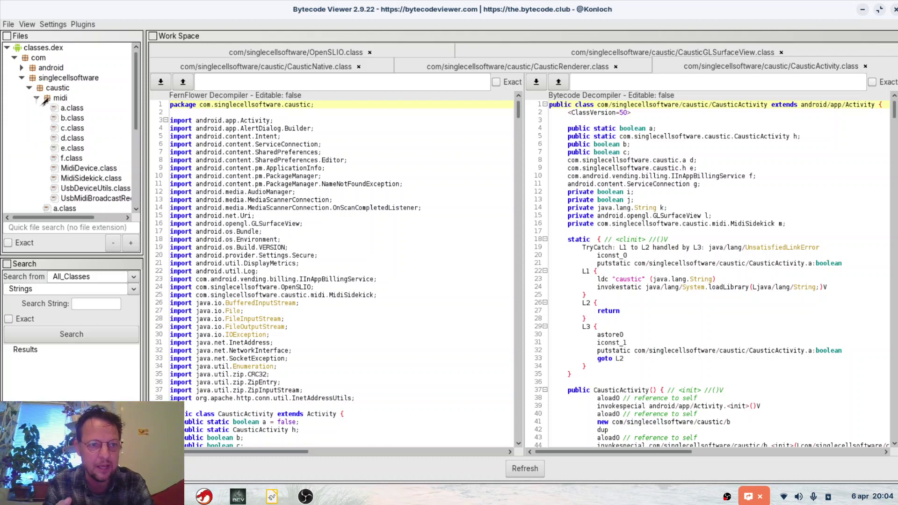
pyautogui.click(40, 99)
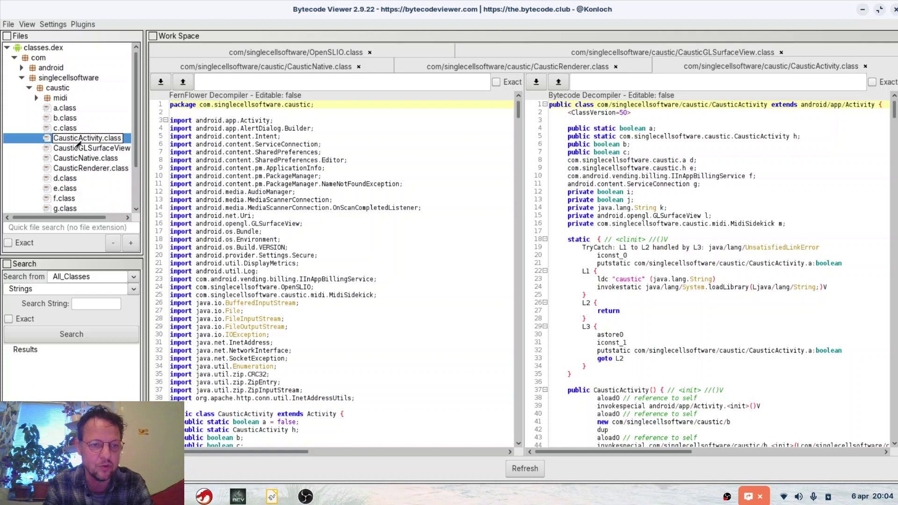
pyautogui.click(40, 99)
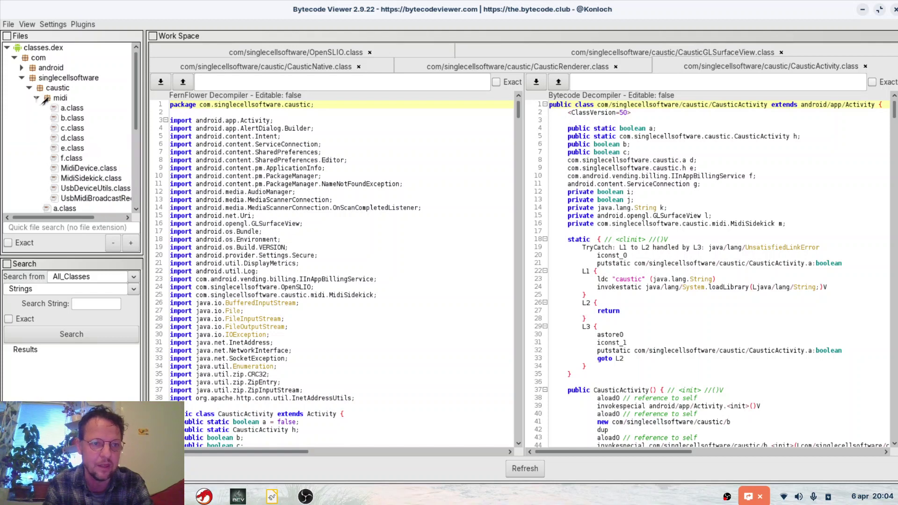
pyautogui.click(41, 99)
pyautogui.hotkey('alt', 'Tab')
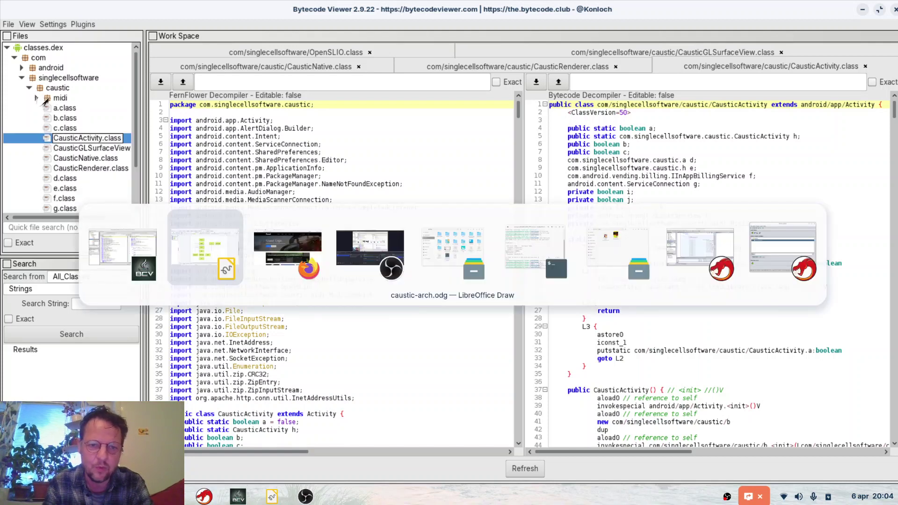
# Return to caustic-arch.odg in Draw and select the UI box, leaving its label unchanged
pyautogui.hotkey('alt', 'Tab')
pyautogui.hotkey('alt', 'Tab')
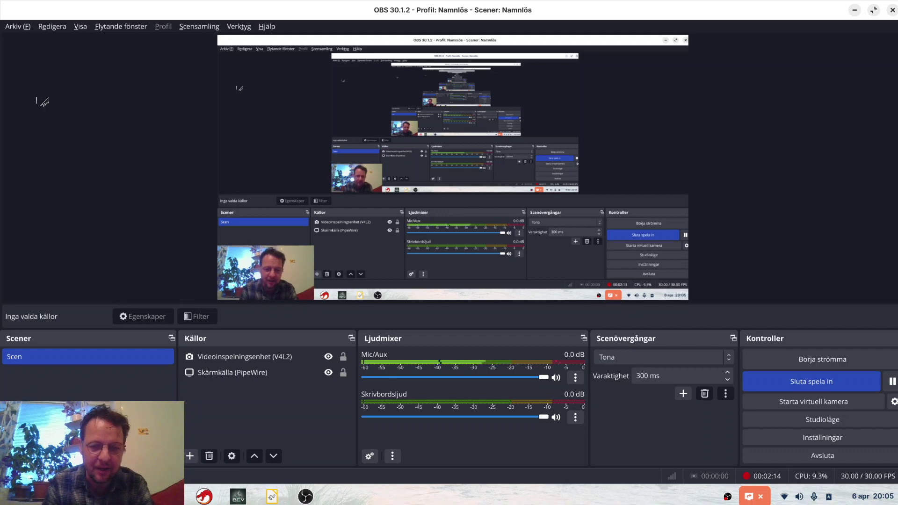
pyautogui.hotkey('alt', 'Tab')
pyautogui.press('Tab')
pyautogui.hotkey('alt', 'shift', 'Tab')
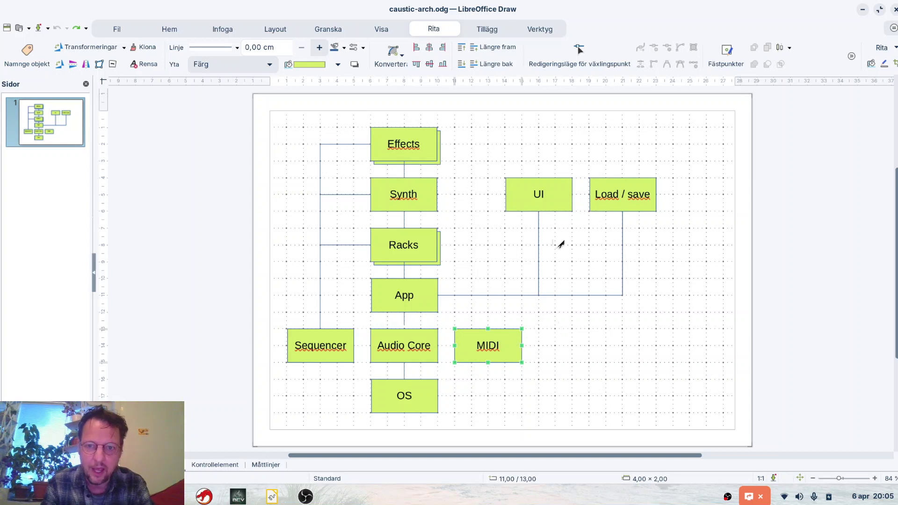
pyautogui.click(542, 179)
pyautogui.press('Escape')
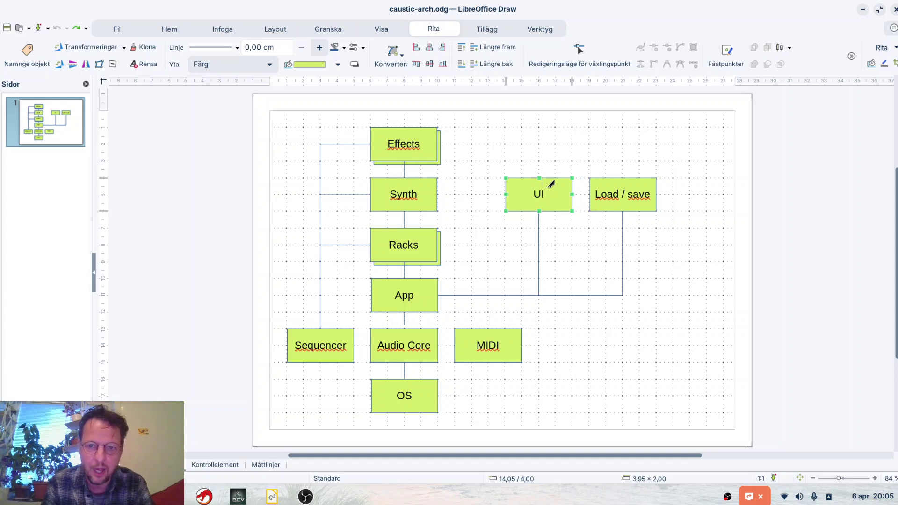
# Open CausticGLSurfaceView.class in Bytecode Viewer's decompilers, then move on to Firefox
pyautogui.hotkey('alt', 'Tab')
pyautogui.hotkey('alt', 'Tab')
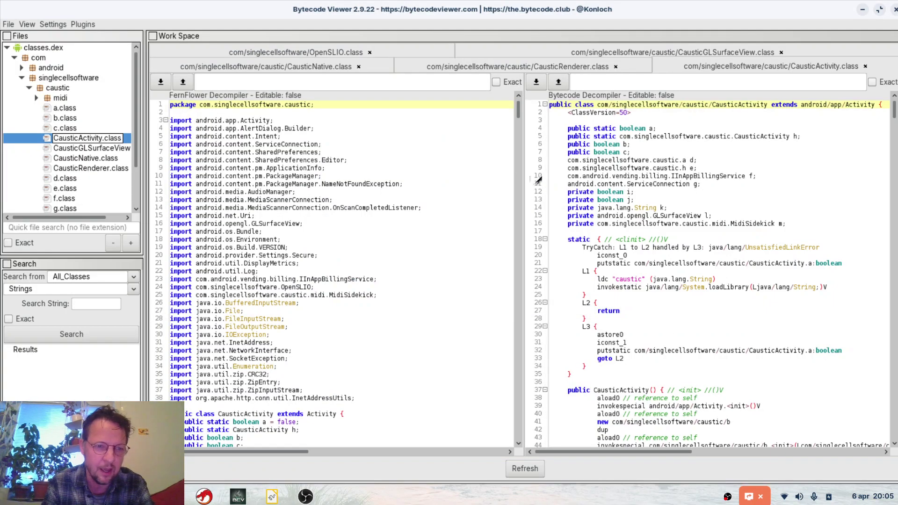
pyautogui.click(90, 149)
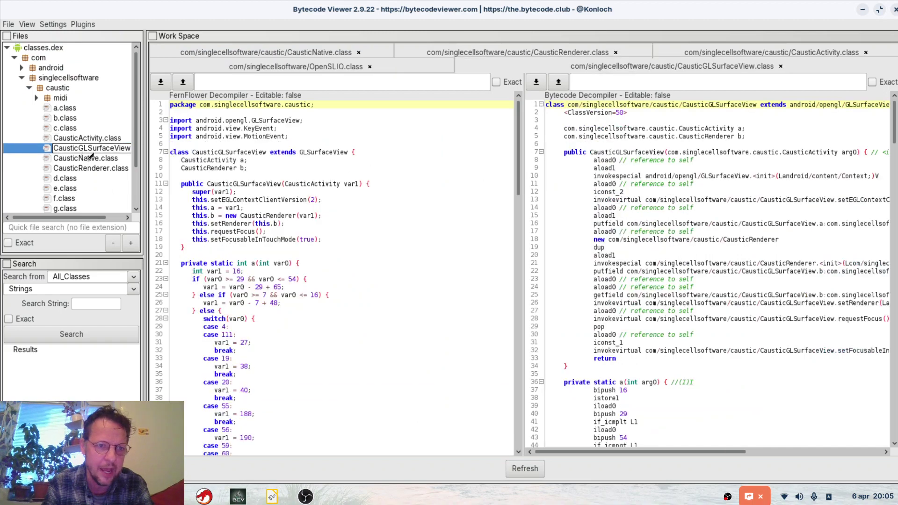
pyautogui.hotkey('alt', 'Tab')
pyautogui.hotkey('alt', 'Tab')
pyautogui.hotkey('alt', 'Tab')
pyautogui.hotkey('alt', 'Tab')
pyautogui.hotkey('alt', 'Tab')
pyautogui.hotkey('alt', 'Tab')
pyautogui.hotkey('alt', 'Tab')
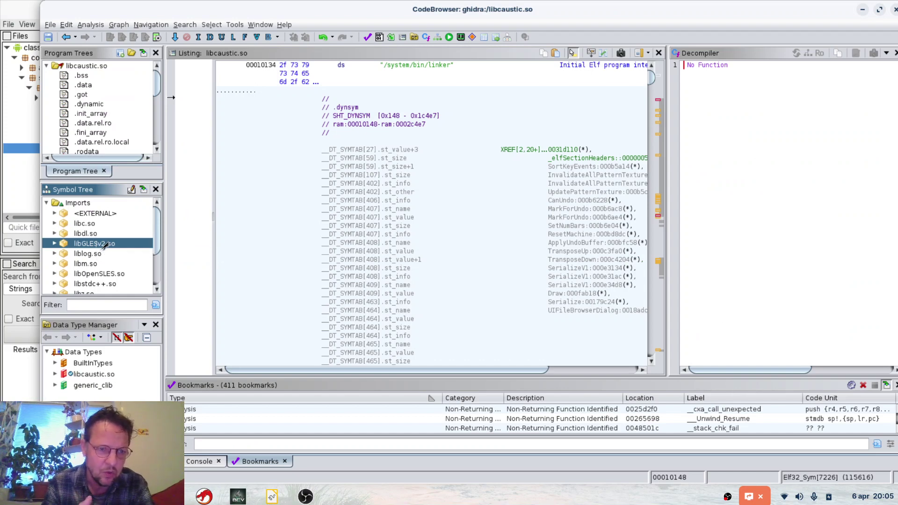
pyautogui.hotkey('alt', 'Tab')
pyautogui.hotkey('alt', 'Tab')
pyautogui.hotkey('alt', 'Tab')
pyautogui.hotkey('alt', 'Tab')
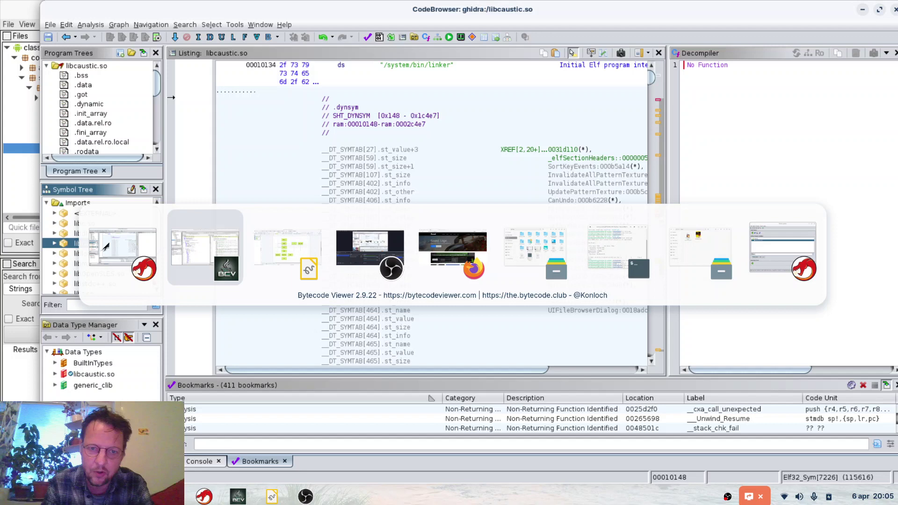
# Reload the crashed Stack Overflow tab about OpenGL in iOS 12
pyautogui.hotkey('ctrl', 'shift', 'Tab')
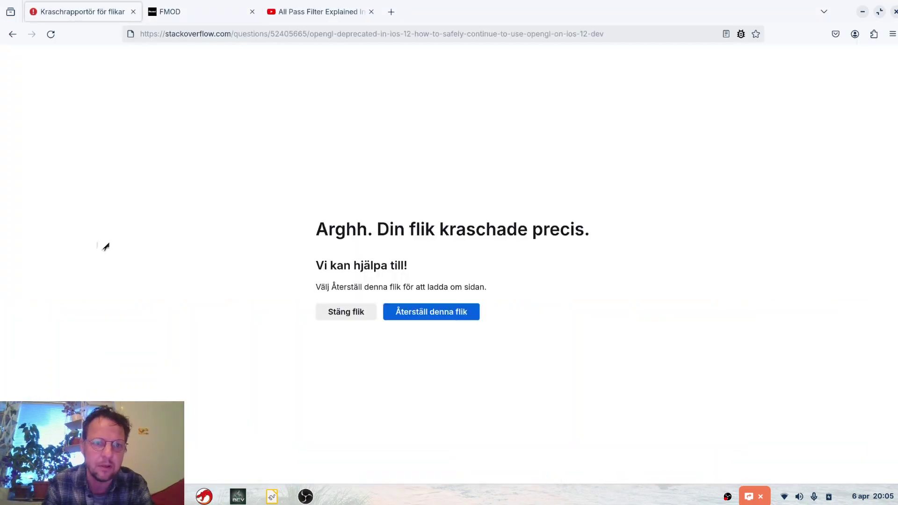
pyautogui.hotkey('ctrl', 'shift', 'Tab')
pyautogui.hotkey('ctrl', 'Tab')
pyautogui.hotkey('ctrl', 'l')
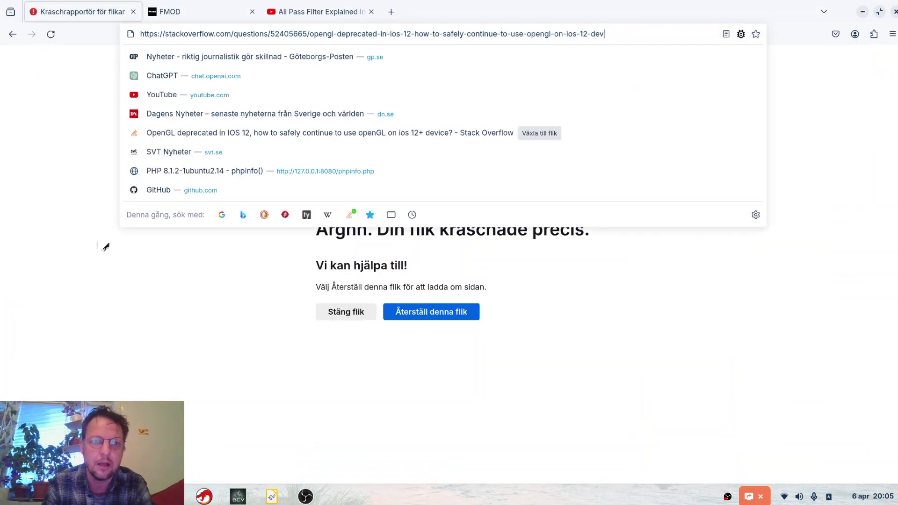
pyautogui.press('Return')
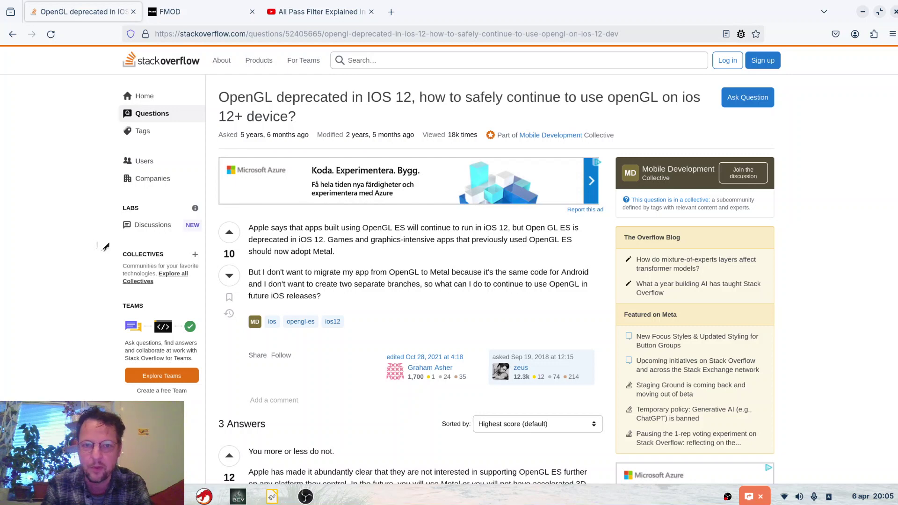
# Move on to the 'All Pass Filter Explained' YouTube video tab
pyautogui.hotkey('ctrl', 'Tab')
pyautogui.hotkey('ctrl', 'Tab')
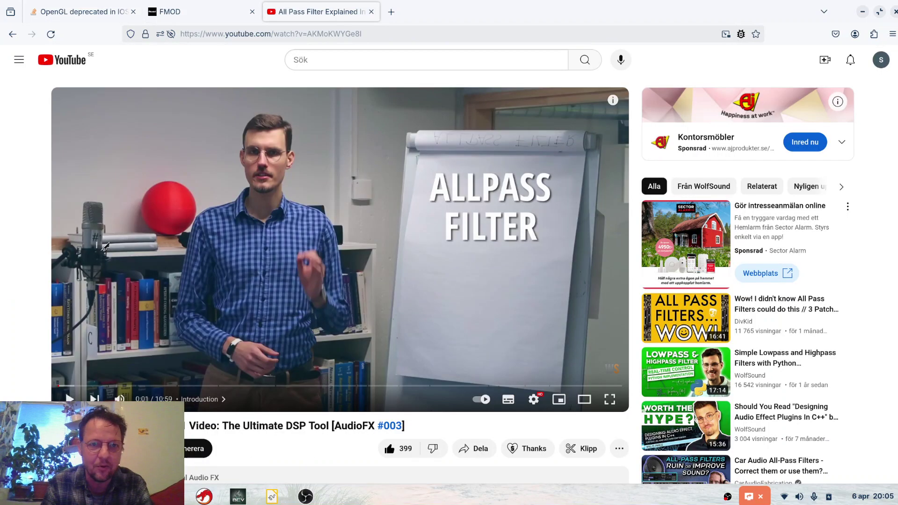
pyautogui.hotkey('alt', 'Tab')
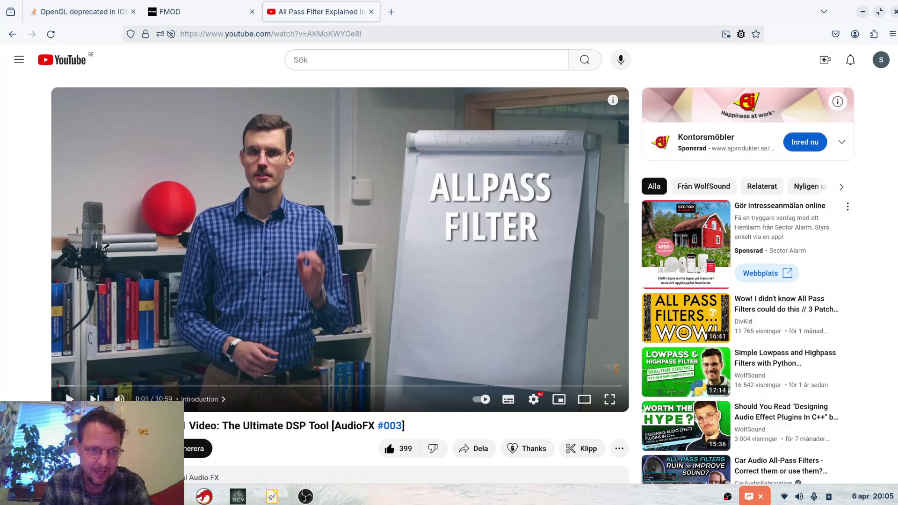
pyautogui.hotkey('alt', 'Tab')
pyautogui.press('Tab')
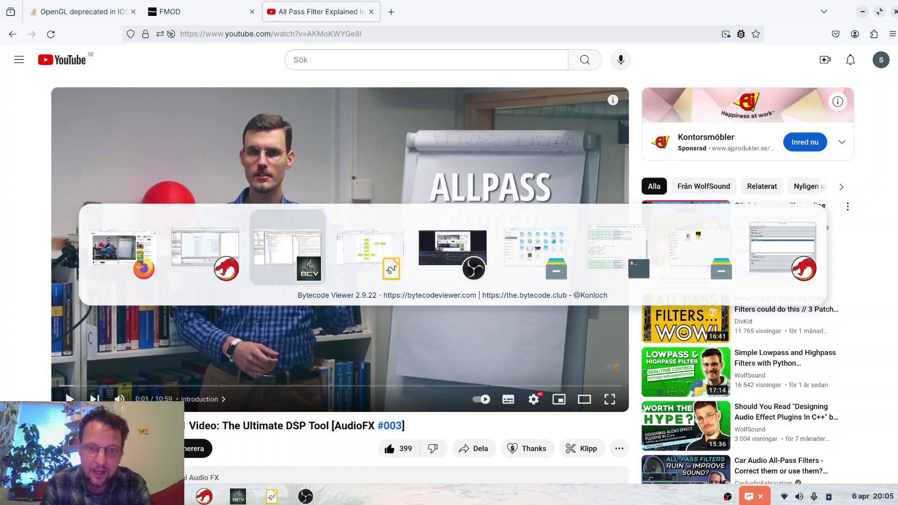
pyautogui.press('Tab')
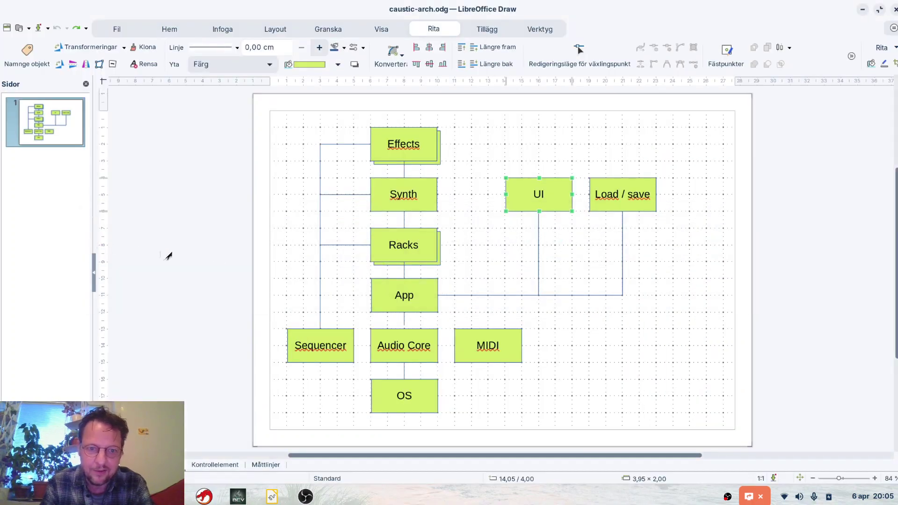
pyautogui.moveTo(276, 321); pyautogui.dragTo(565, 381)
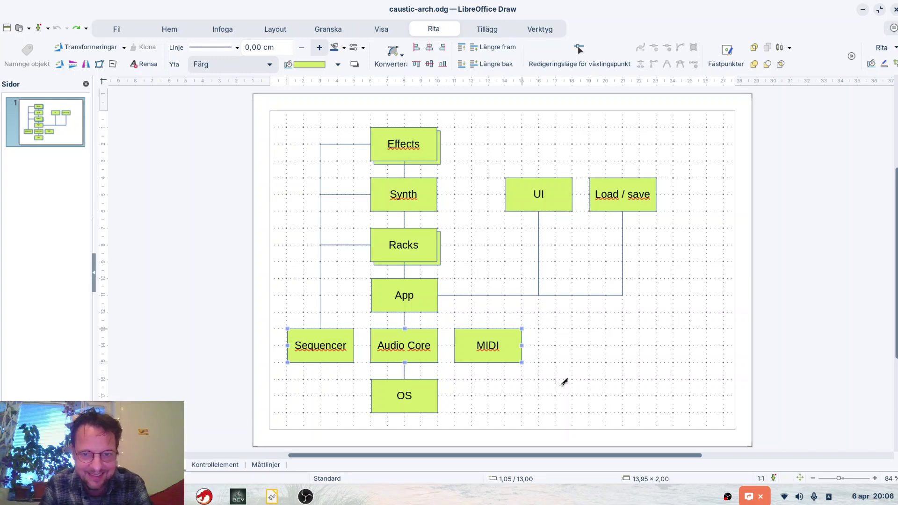
pyautogui.click(564, 383)
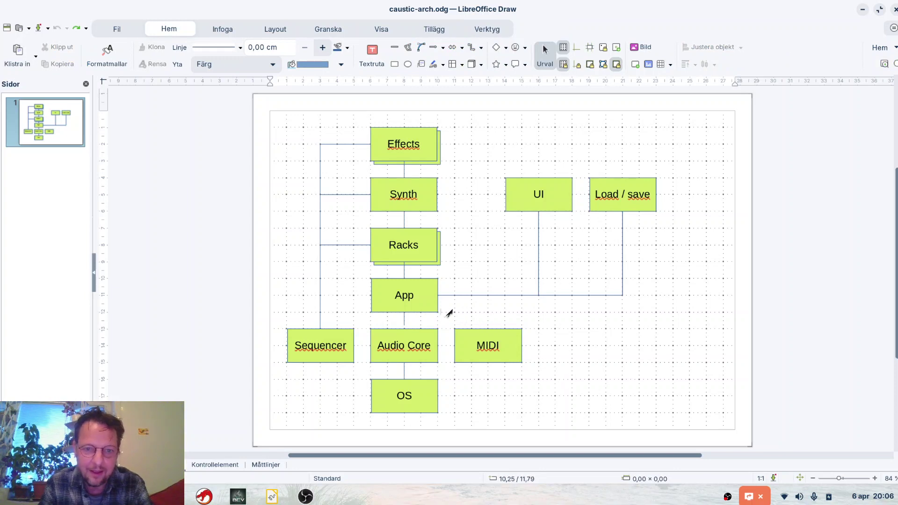
# Select arm-digital-signal-processing.pdf in the docs folder in GNOME Files
pyautogui.hotkey('alt', 'Tab')
pyautogui.hotkey('alt', 'Tab')
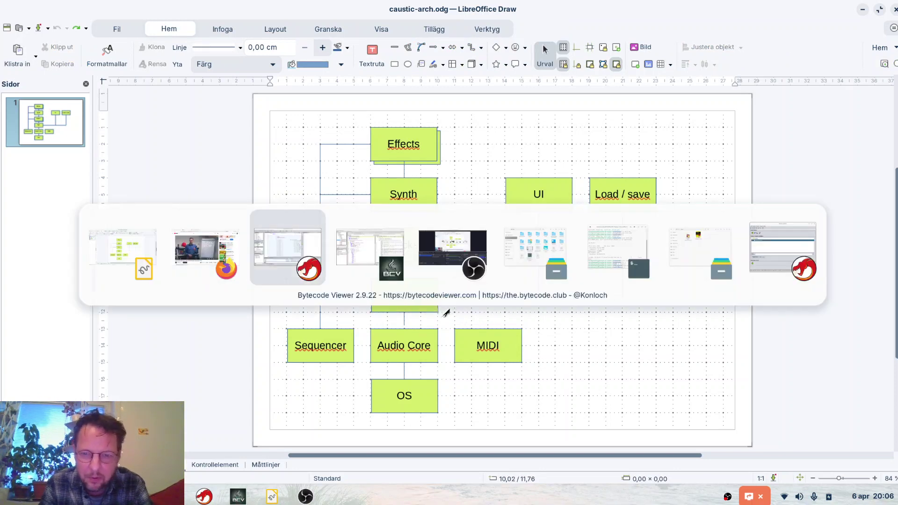
pyautogui.hotkey('alt', 'Tab')
pyautogui.hotkey('alt', 'Tab')
pyautogui.hotkey('alt', 'Tab')
pyautogui.hotkey('alt', 'Tab')
pyautogui.hotkey('alt', 'Tab')
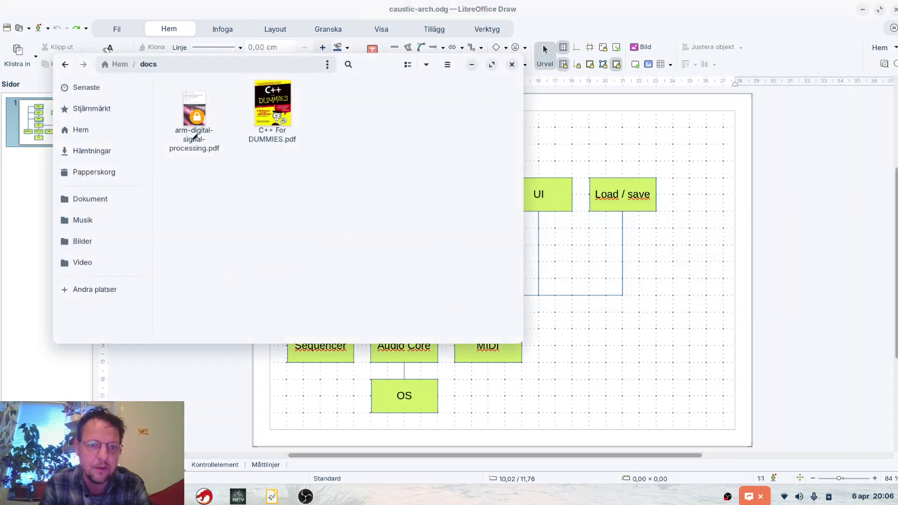
pyautogui.click(194, 107)
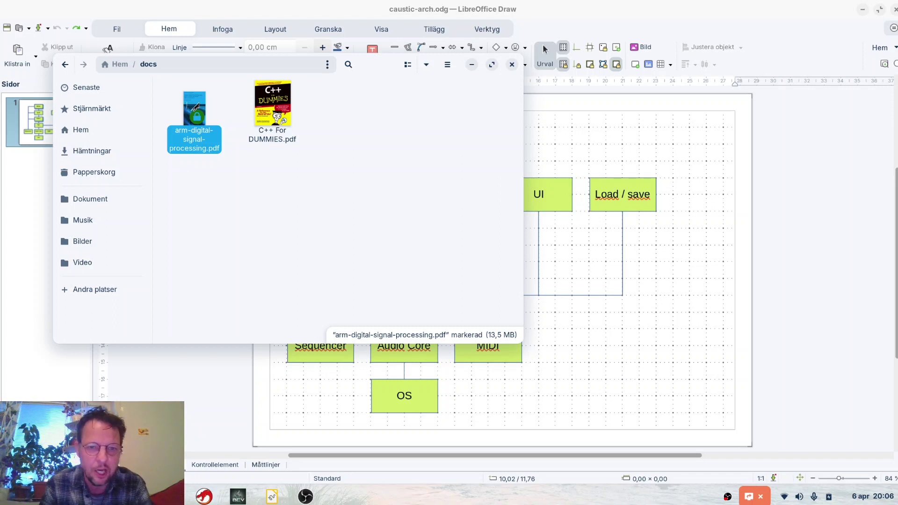
pyautogui.hotkey('alt', 'Tab')
pyautogui.hotkey('alt', 'Tab')
pyautogui.hotkey('alt', 'Tab')
pyautogui.hotkey('alt', 'Tab')
pyautogui.hotkey('alt', 'Tab')
pyautogui.hotkey('alt', 'Tab')
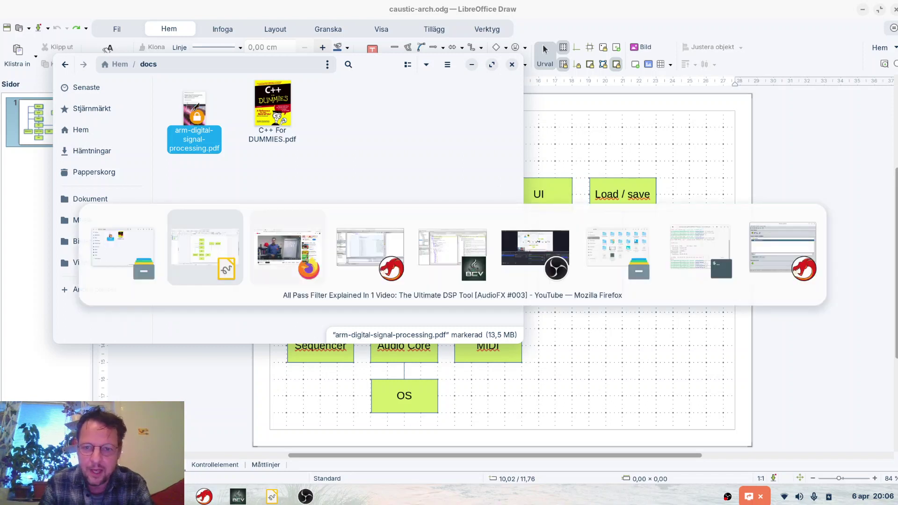
pyautogui.hotkey('alt', 'shift', 'Tab')
pyautogui.hotkey('alt', 'shift', 'Tab')
pyautogui.hotkey('alt', 'shift', 'Tab')
pyautogui.hotkey('alt', 'shift', 'Tab')
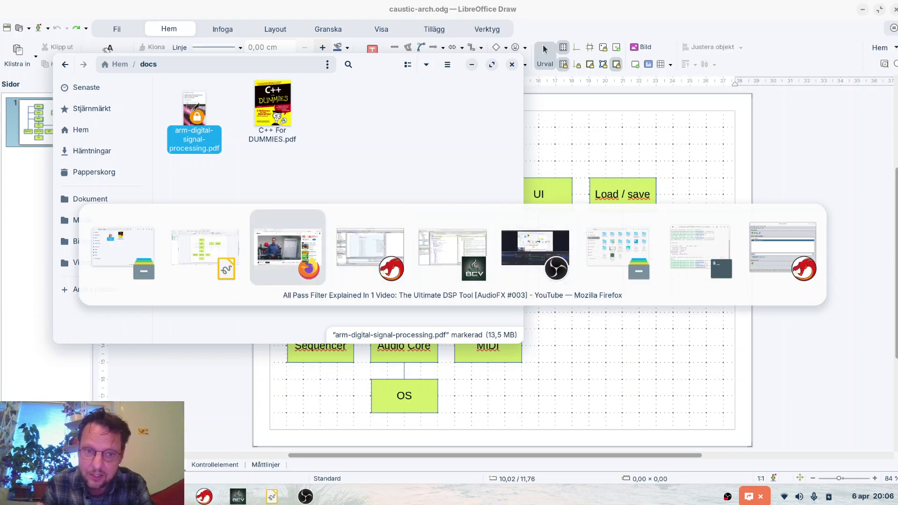
# Bring caustic-arch.odg back in front of the docs folder window
pyautogui.hotkey('alt', 'shift', 'Tab')
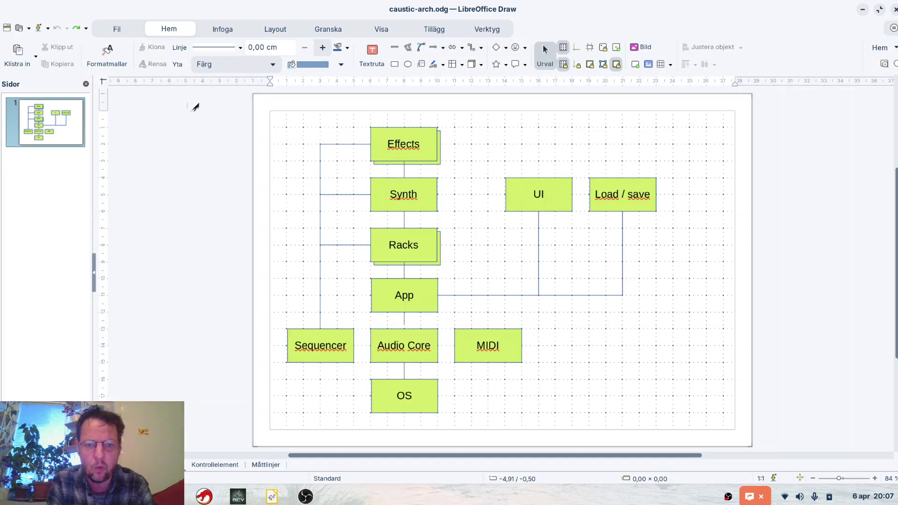
# In the terminal, go up to the echo folder with cd .. and list it
pyautogui.hotkey('alt', 'Tab')
pyautogui.press('Tab')
pyautogui.press('Tab')
pyautogui.press('Tab')
pyautogui.hotkey('alt', 'Tab')
pyautogui.hotkey('alt', 'Tab')
pyautogui.hotkey('alt', 'Tab')
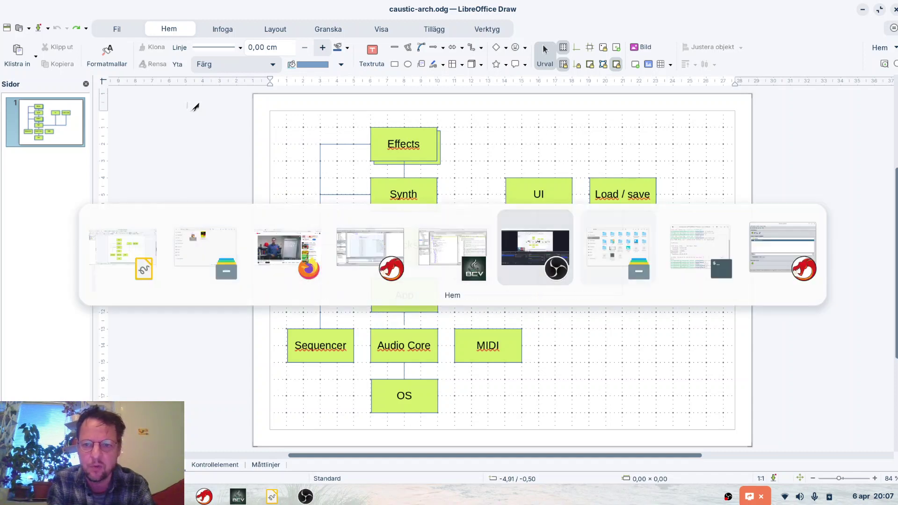
pyautogui.write('cd ..')
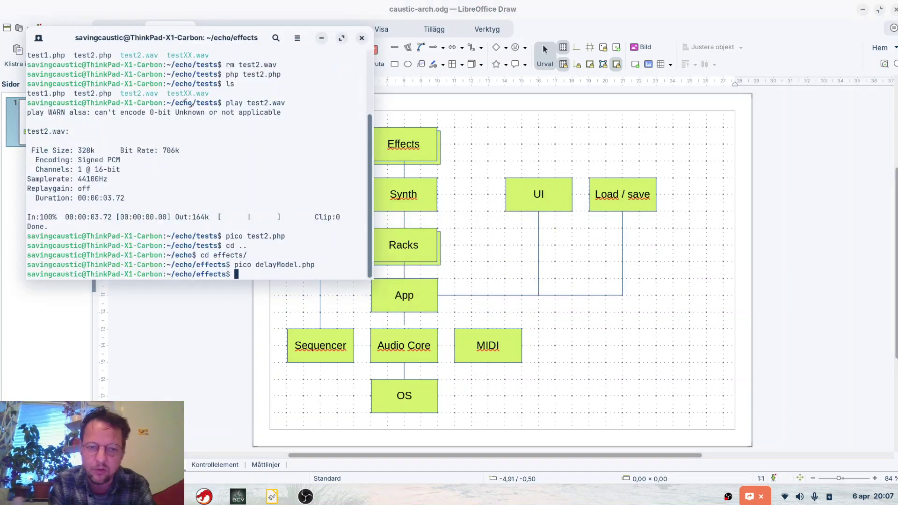
pyautogui.press('Return')
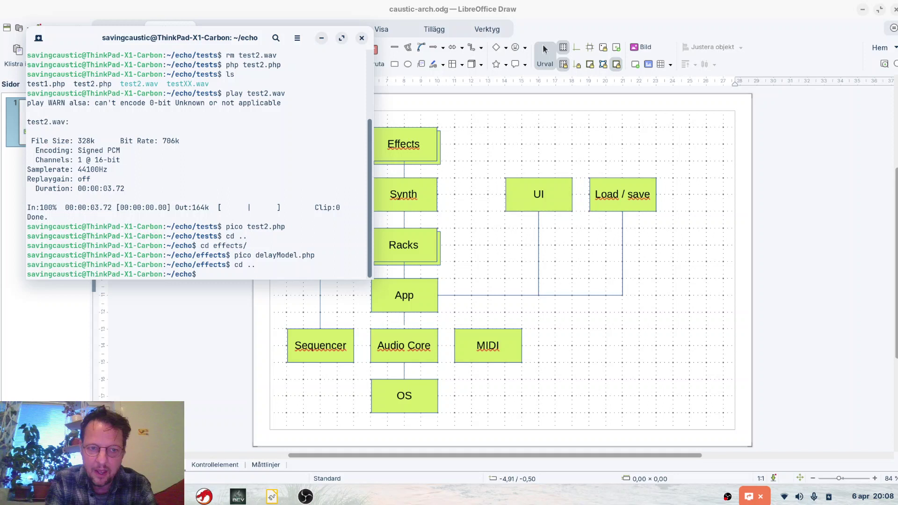
pyautogui.write('ls')
pyautogui.press('Return')
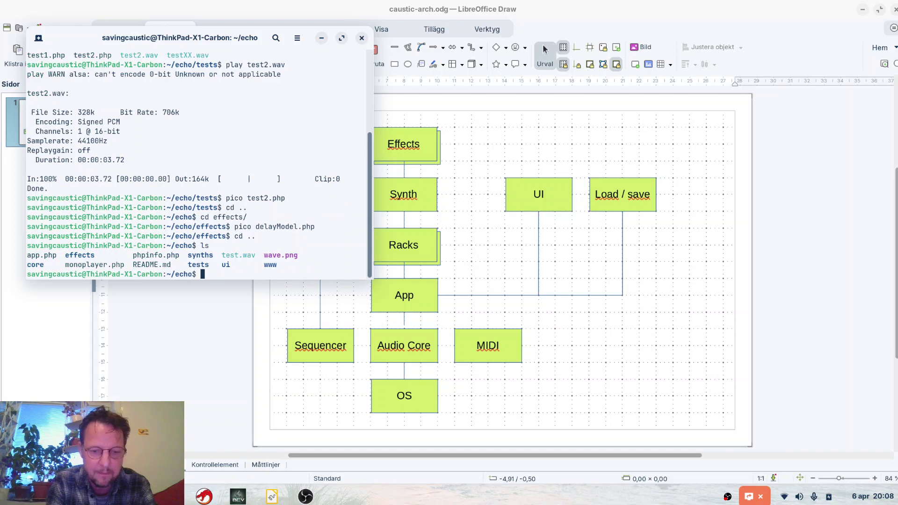
# Enter the tests folder holding test1.php, test2.php, test2.wav and testXX.wav
pyautogui.write('cd te')
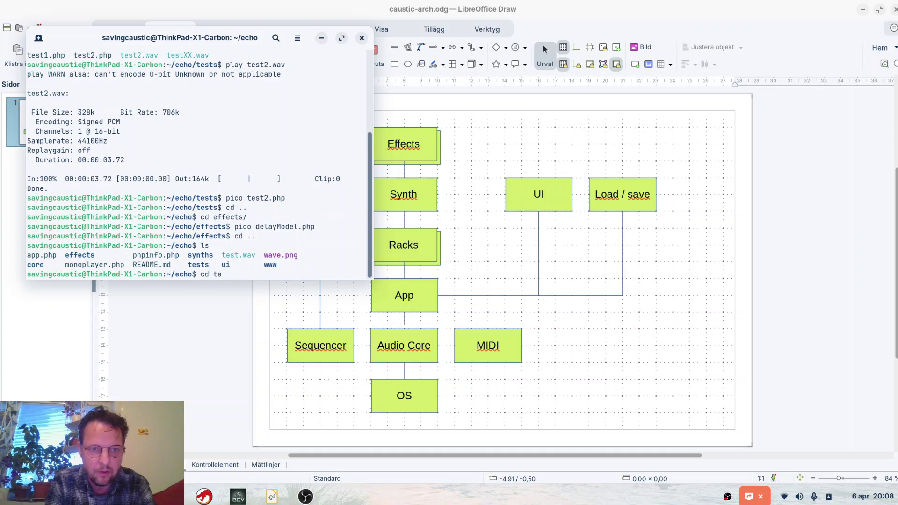
pyautogui.press('Tab')
pyautogui.press('Return')
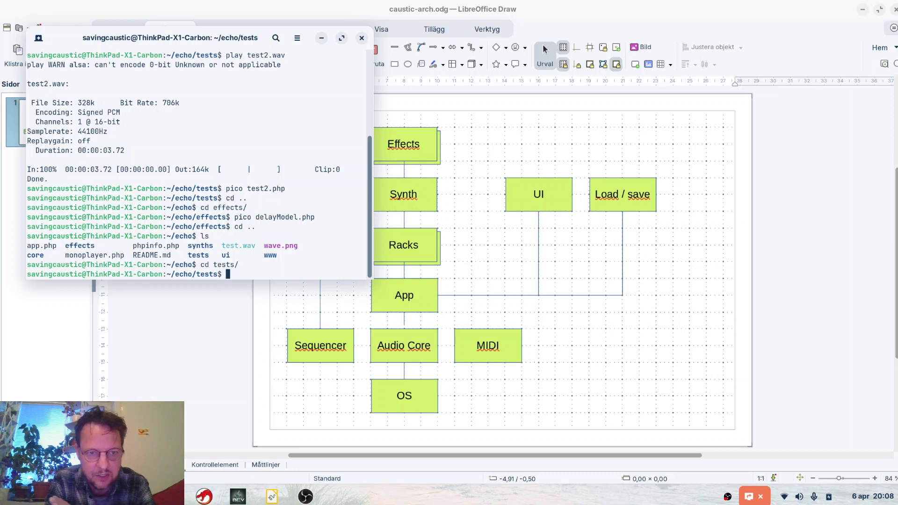
pyautogui.write('pi')
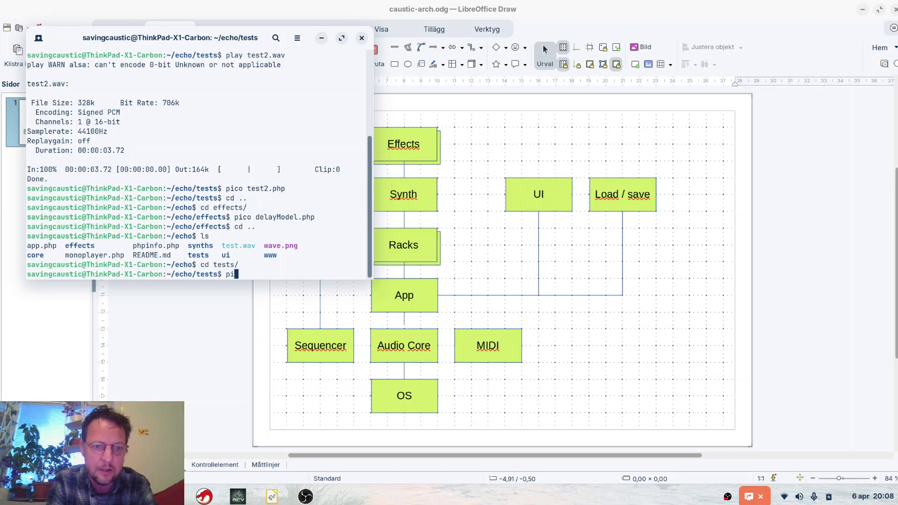
pyautogui.press('BackSpace')
pyautogui.press('BackSpace')
pyautogui.write('ls')
pyautogui.press('Return')
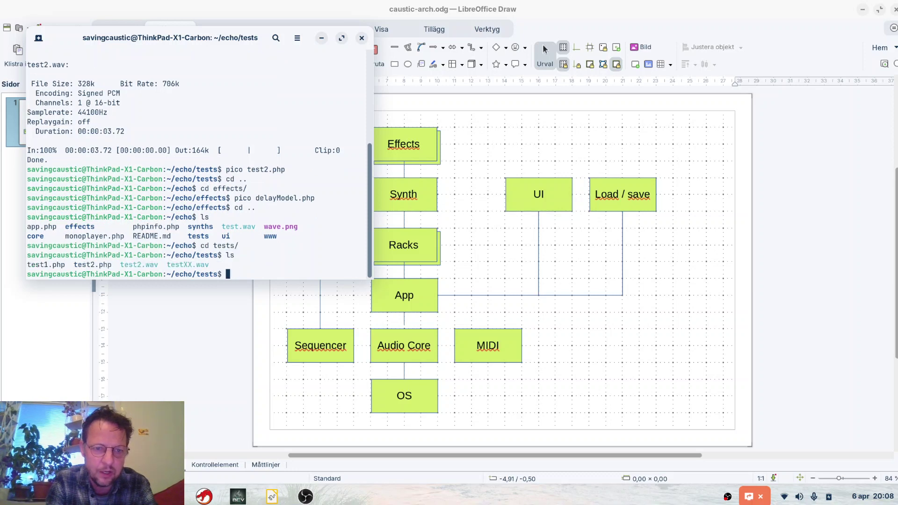
pyautogui.write('pico')
pyautogui.press('BackSpace')
pyautogui.press('BackSpace')
pyautogui.press('BackSpace')
pyautogui.press('BackSpace')
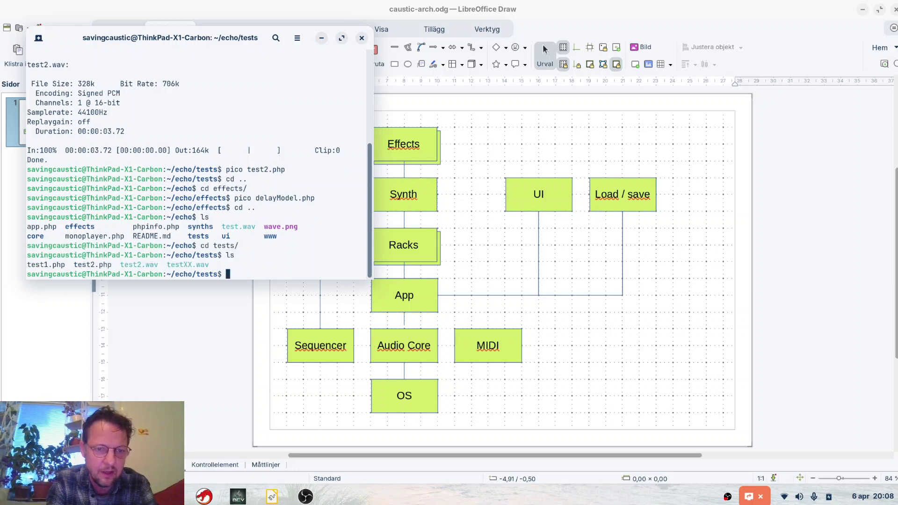
pyautogui.write('pico test2.')
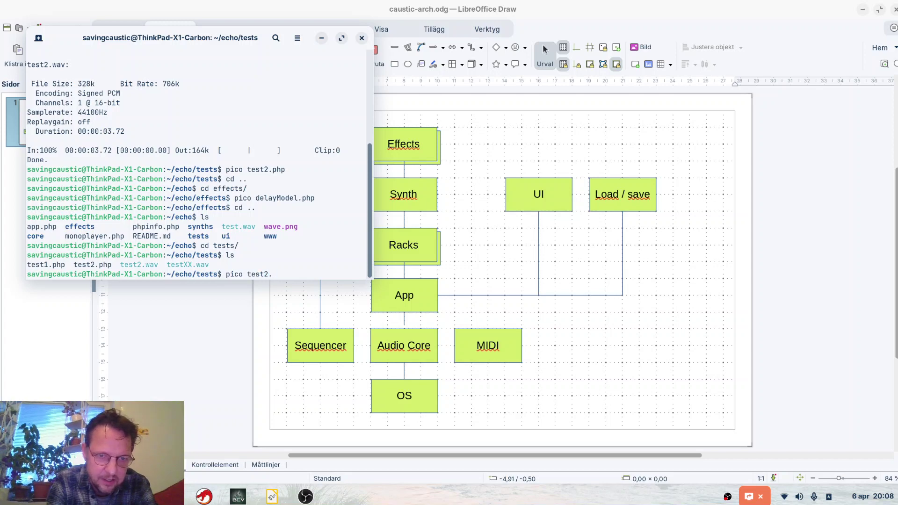
pyautogui.write('php')
pyautogui.press('Return')
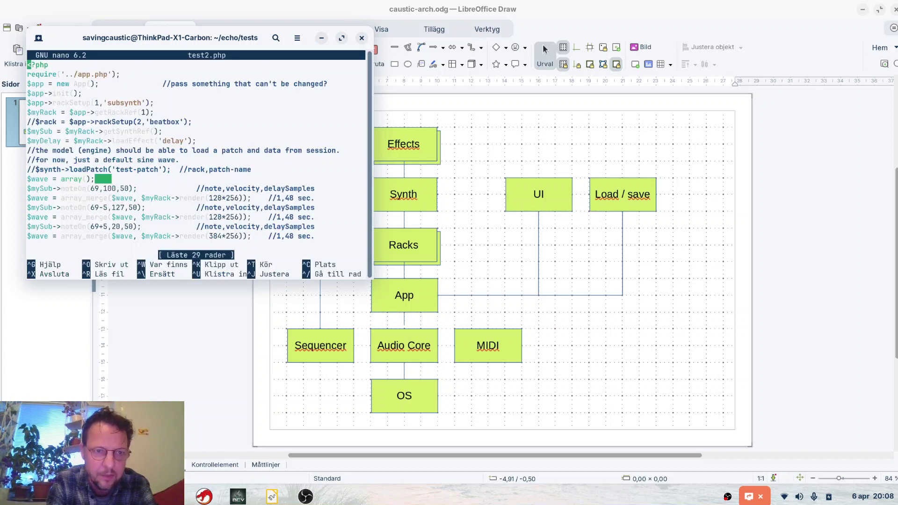
pyautogui.press('Down')
pyautogui.press('Down')
pyautogui.press('Down')
pyautogui.press('Down')
pyautogui.press('Down')
pyautogui.press('Down')
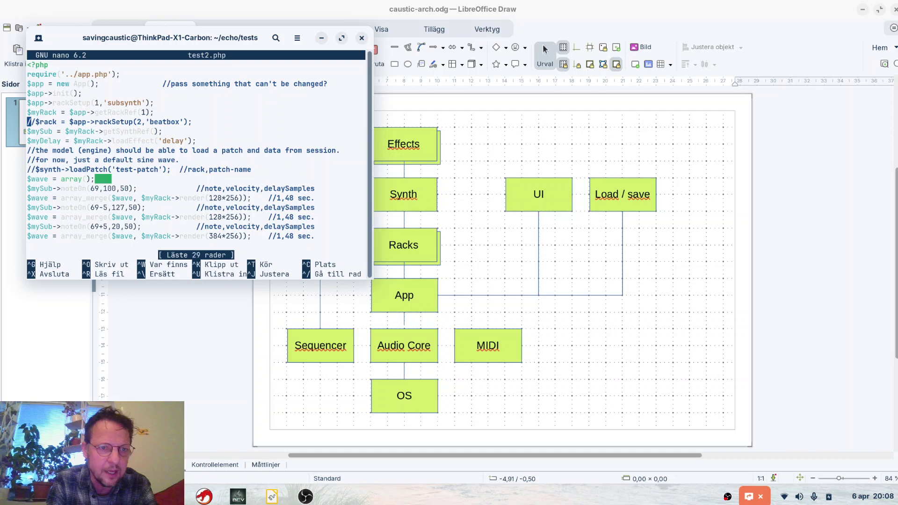
pyautogui.press('Up')
pyautogui.press('Up')
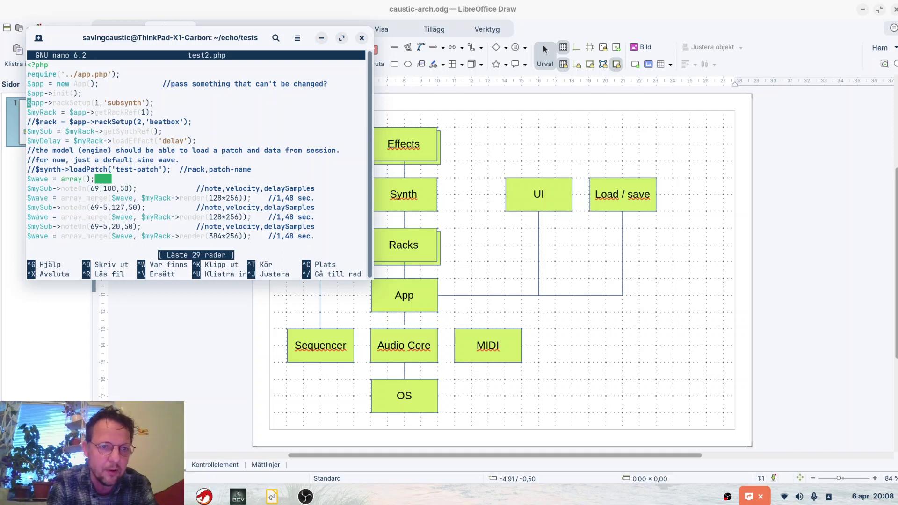
pyautogui.press('Down')
pyautogui.press('Down')
pyautogui.press('Down')
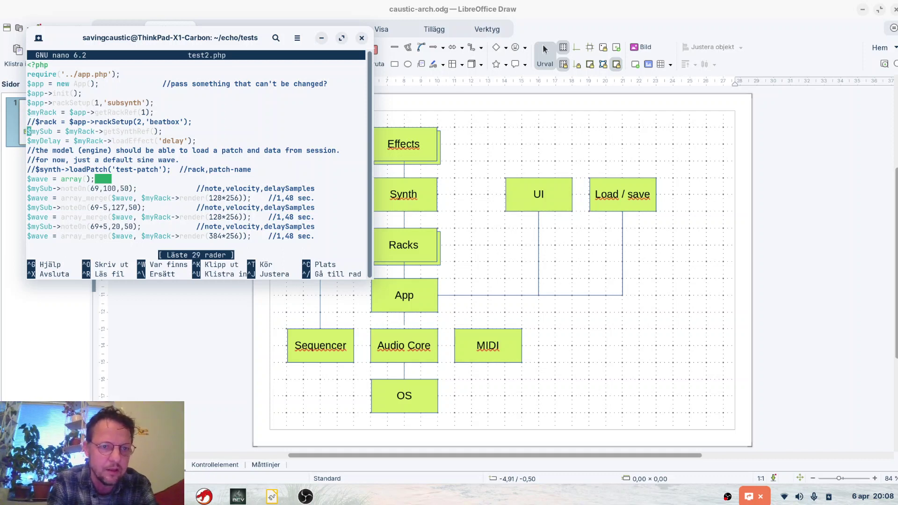
pyautogui.press('Down')
pyautogui.press('Down')
pyautogui.press('Up')
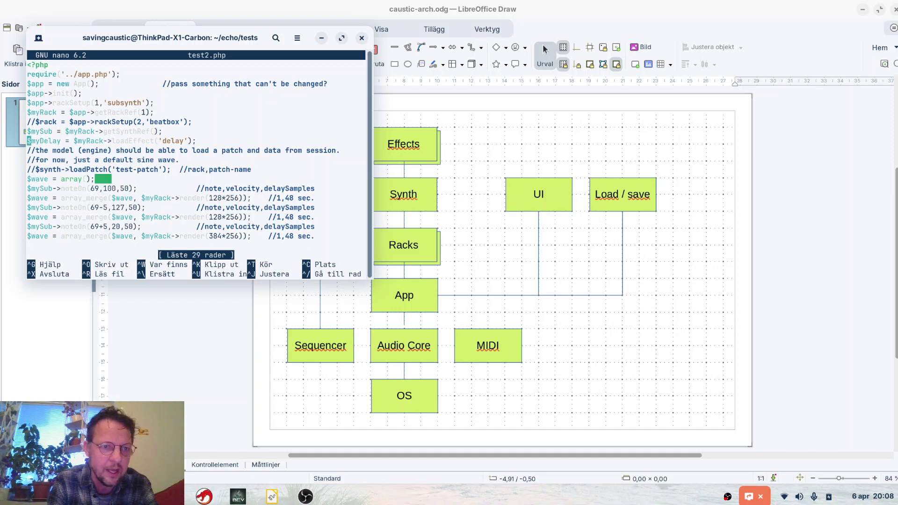
pyautogui.press('Down')
pyautogui.press('Down')
pyautogui.press('Down')
pyautogui.press('Down')
pyautogui.press('Down')
pyautogui.press('Down')
pyautogui.press('Down')
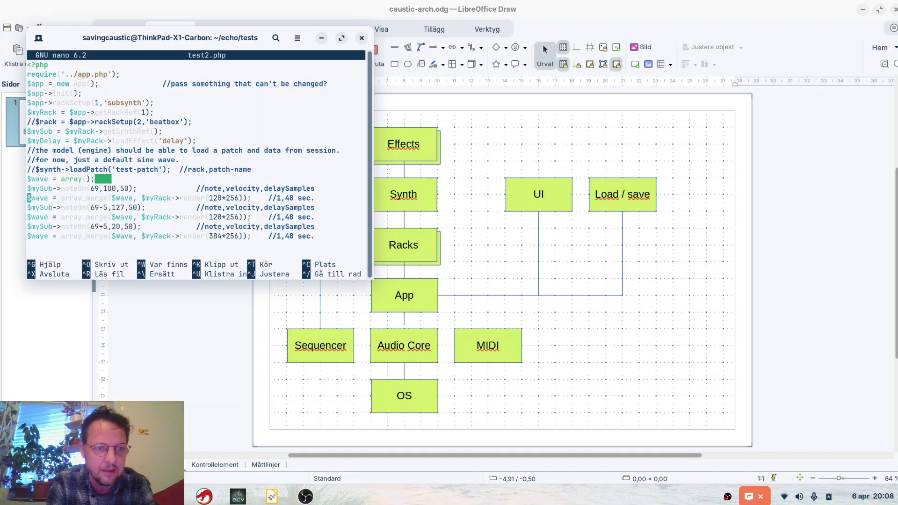
pyautogui.press('Down')
pyautogui.press('Down')
pyautogui.press('Down')
pyautogui.press('Down')
# Exit the editor and delete the old test2.wav with rm test2.wav
pyautogui.hotkey('ctrl', 'x')
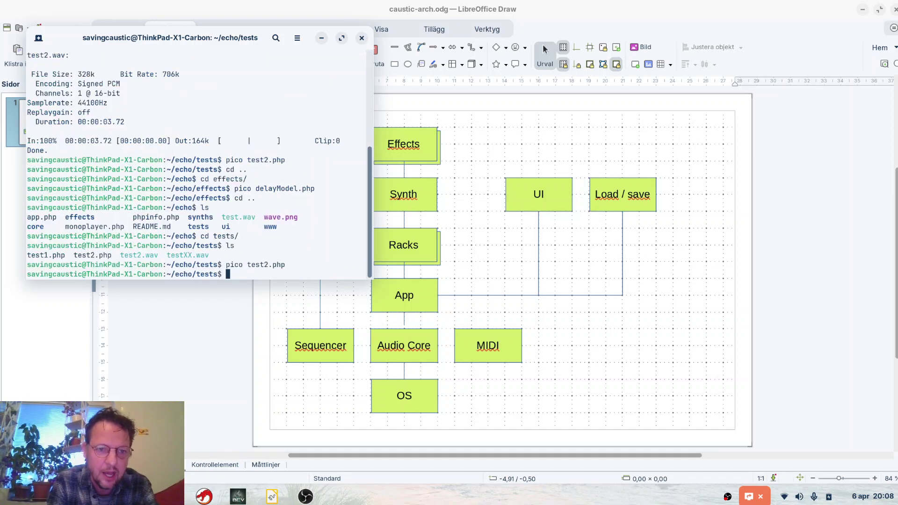
pyautogui.write('ls')
pyautogui.press('Return')
pyautogui.write('rm tes')
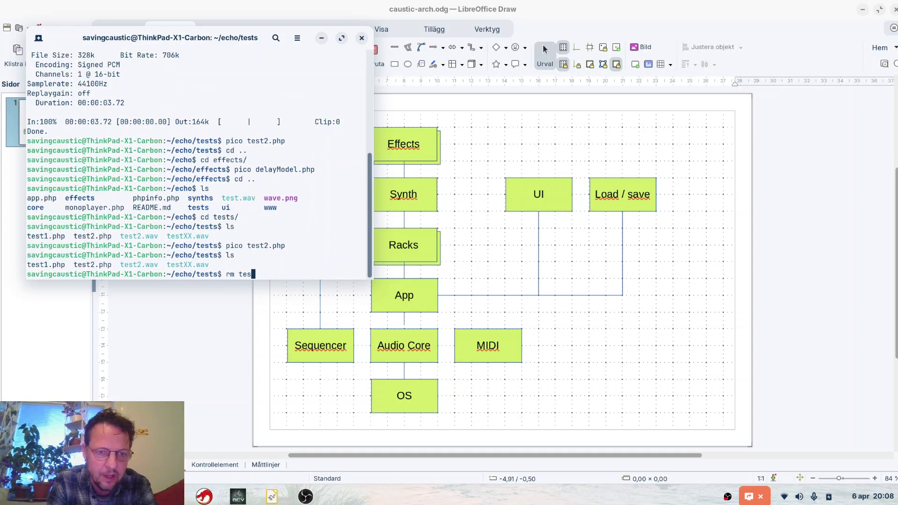
pyautogui.write('t2.wav')
pyautogui.press('Return')
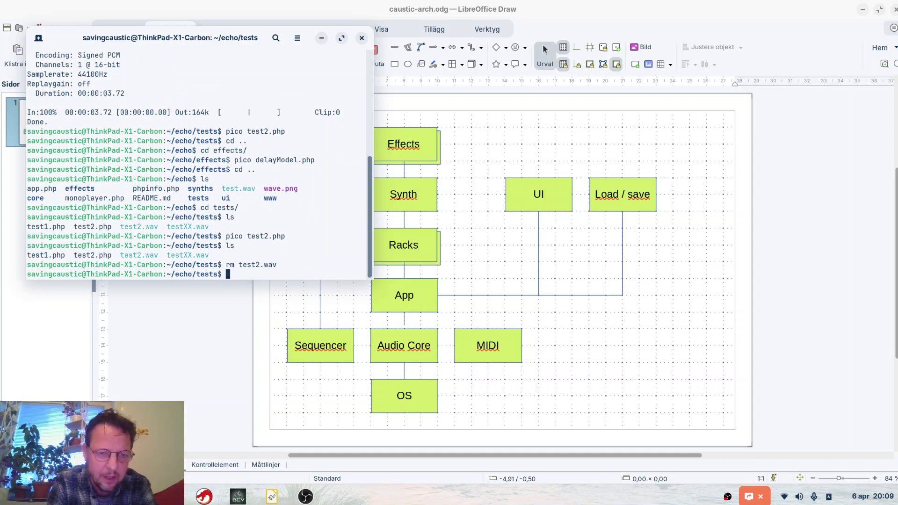
# Run php test2.php to regenerate test2.wav and confirm it with ls
pyautogui.write('php ')
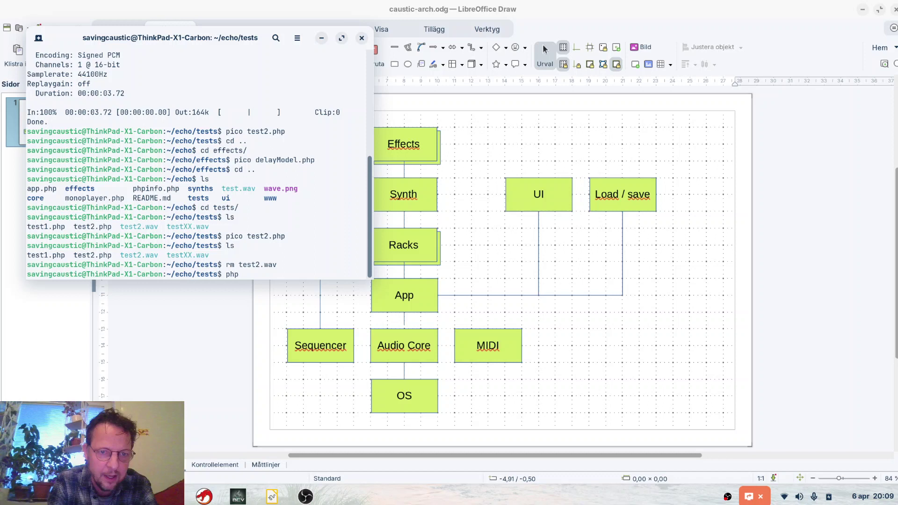
pyautogui.write('tet')
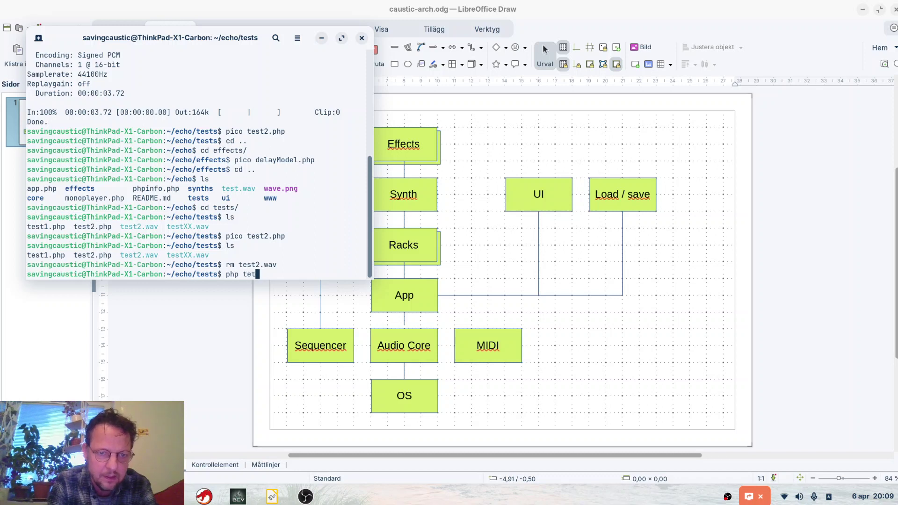
pyautogui.press('BackSpace')
pyautogui.write('st2')
pyautogui.press('Tab')
pyautogui.press('Return')
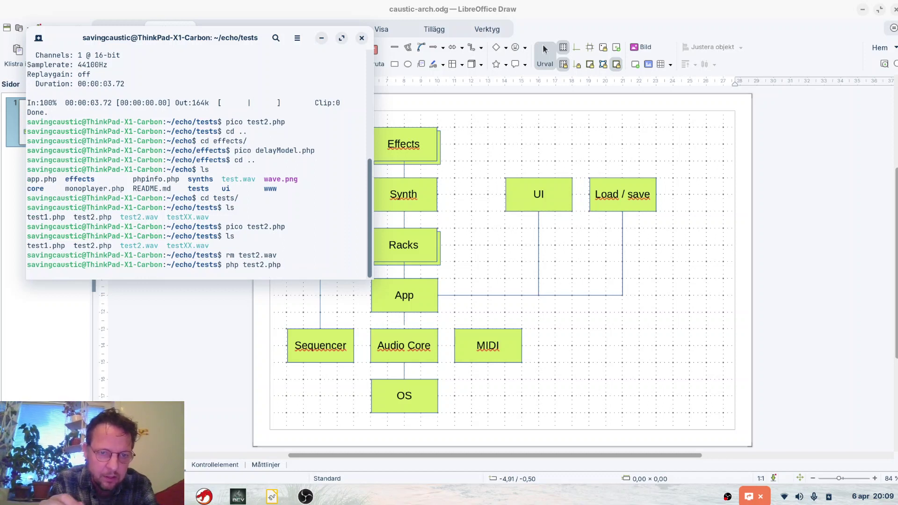
pyautogui.write('ls')
pyautogui.press('Return')
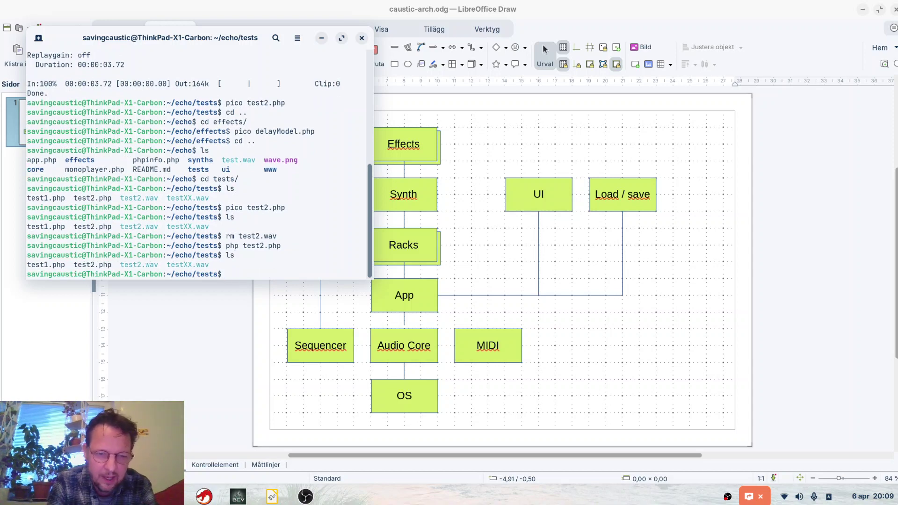
# Play the regenerated test2.wav, correcting the mistaken play test2.php command
pyautogui.write('play test2.php')
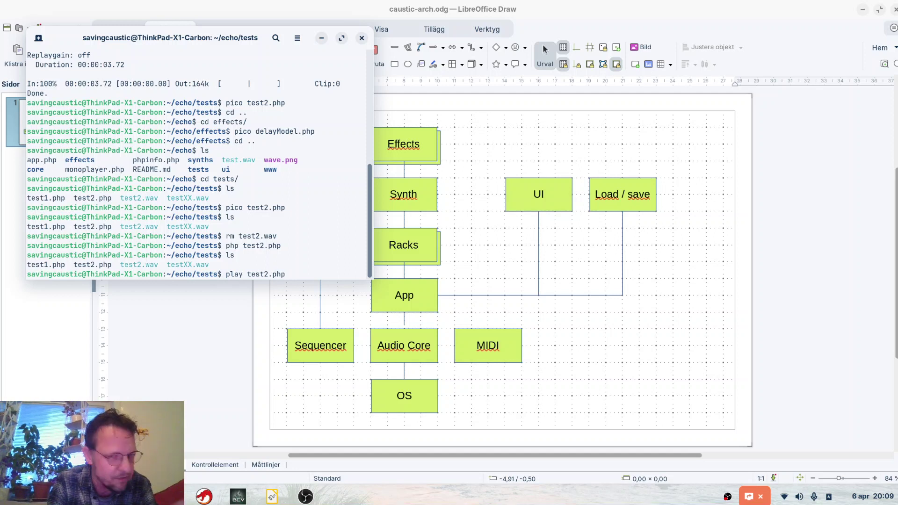
pyautogui.press('Return')
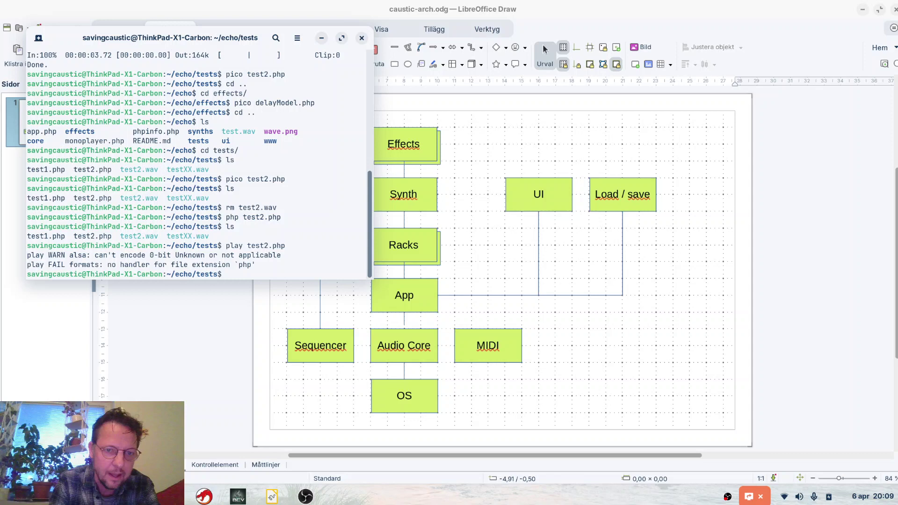
pyautogui.press('Up')
pyautogui.press('BackSpace')
pyautogui.press('BackSpace')
pyautogui.press('BackSpace')
pyautogui.press('BackSpace')
pyautogui.write('wa')
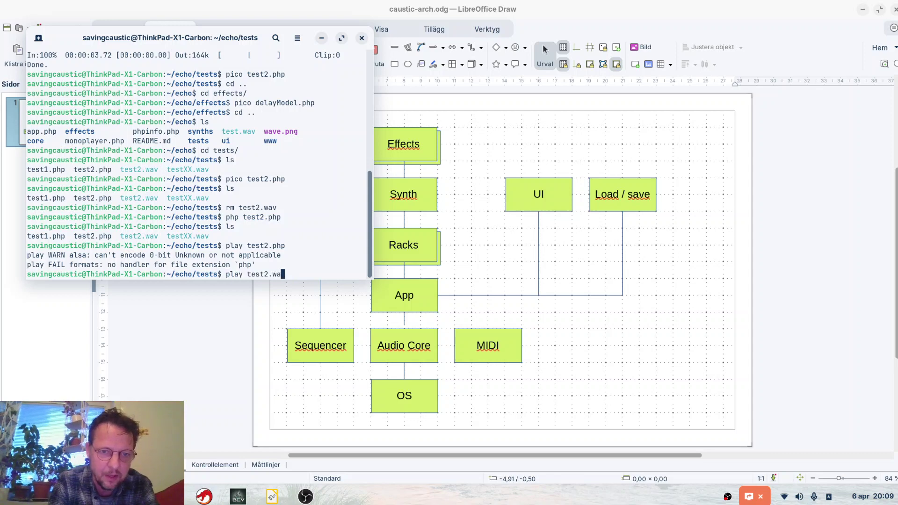
pyautogui.write('v')
pyautogui.press('Return')
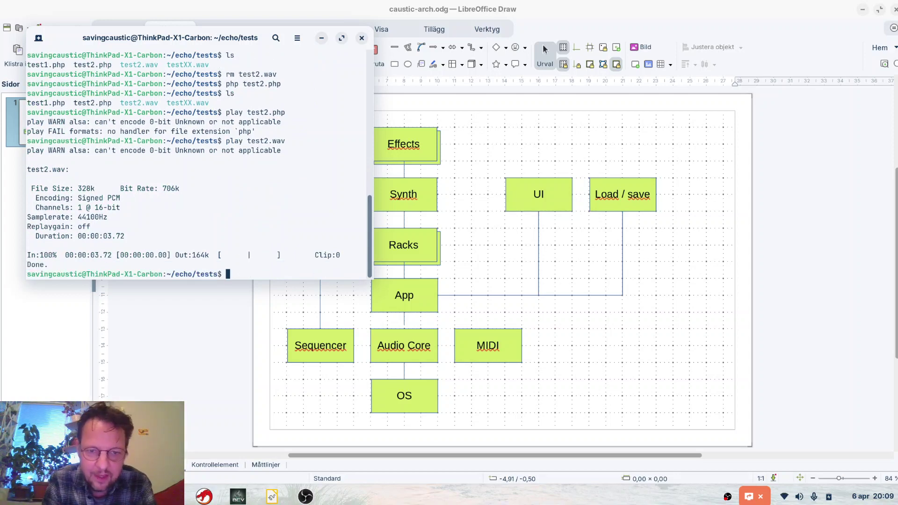
pyautogui.hotkey('alt', 'Tab')
# Cycle windows with Alt+Tab from the All Pass Filter video, via the terminal, to OBS Studio
pyautogui.hotkey('alt', 'Tab')
pyautogui.hotkey('alt', 'Tab')
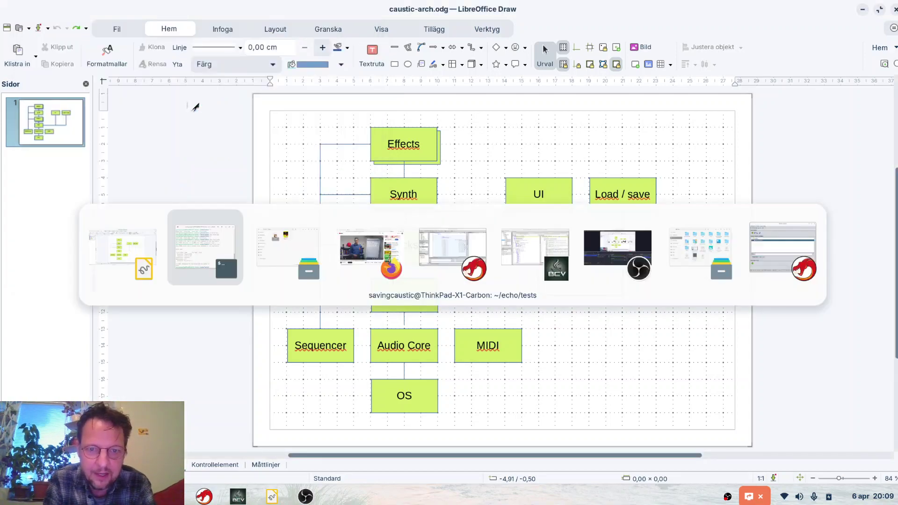
pyautogui.hotkey('alt', 'Tab')
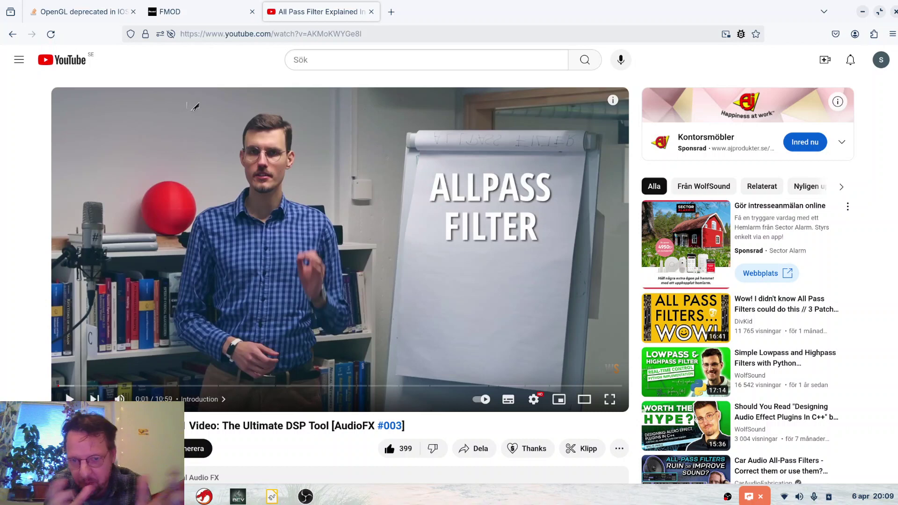
pyautogui.hotkey('alt', 'Tab')
pyautogui.hotkey('alt', 'Tab')
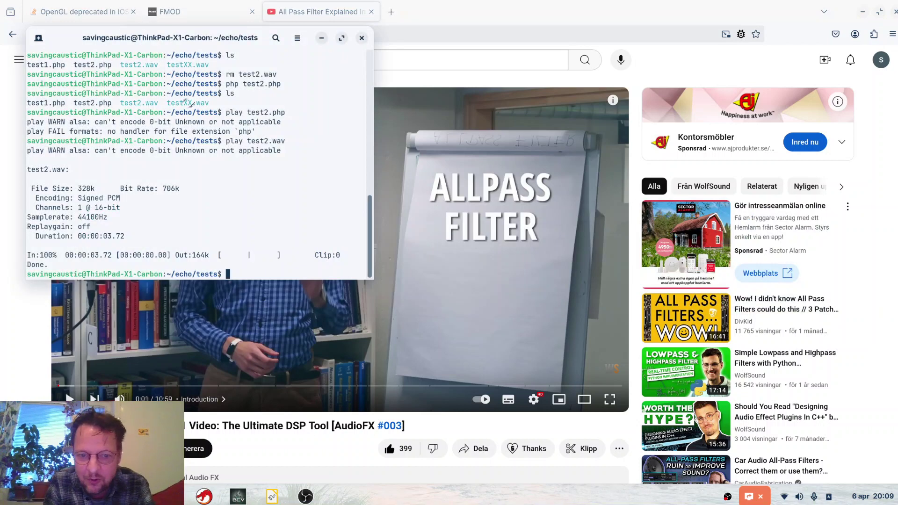
pyautogui.hotkey('alt', 'Tab')
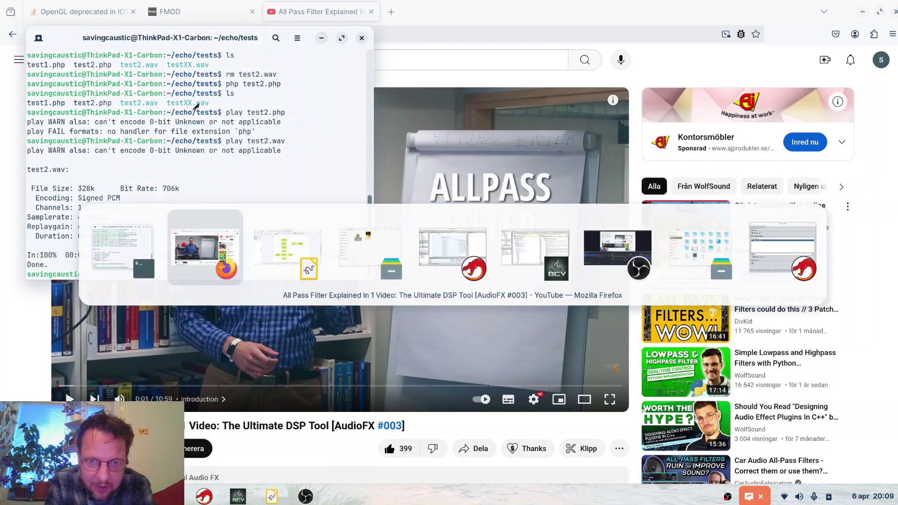
pyautogui.hotkey('alt', 'Tab')
pyautogui.hotkey('alt', 'Tab')
pyautogui.hotkey('alt', 'Tab')
pyautogui.hotkey('alt', 'Tab')
pyautogui.hotkey('alt', 'Tab')
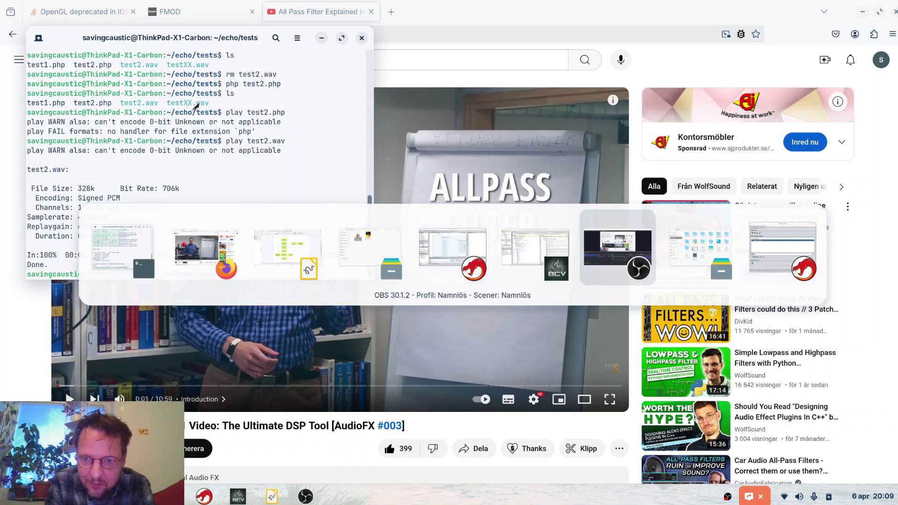